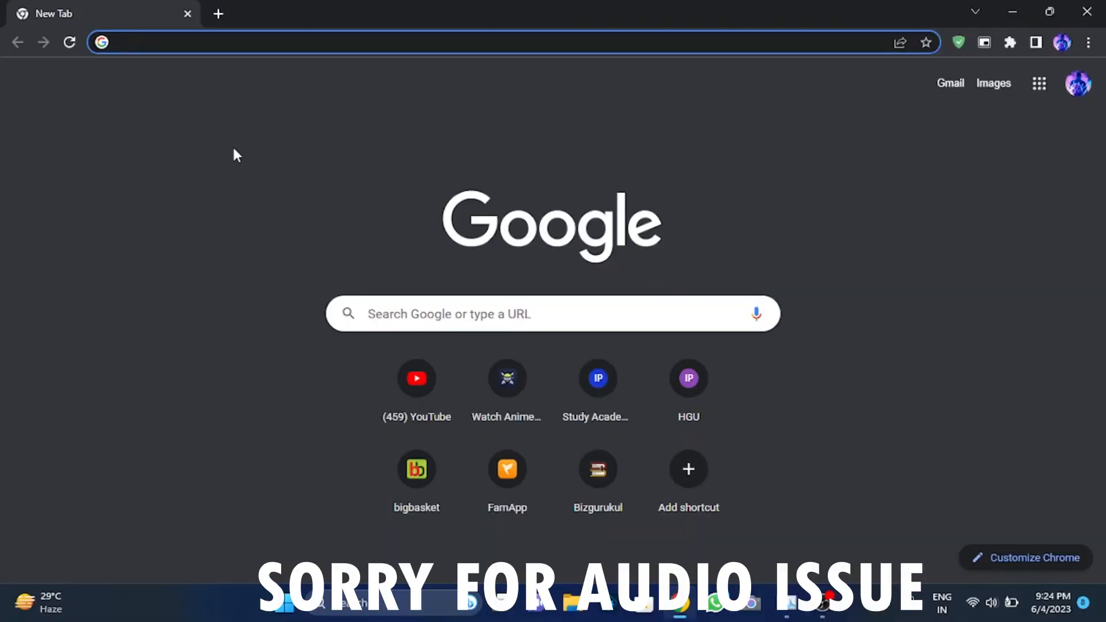
- Open the photopea.com website
text(photo)
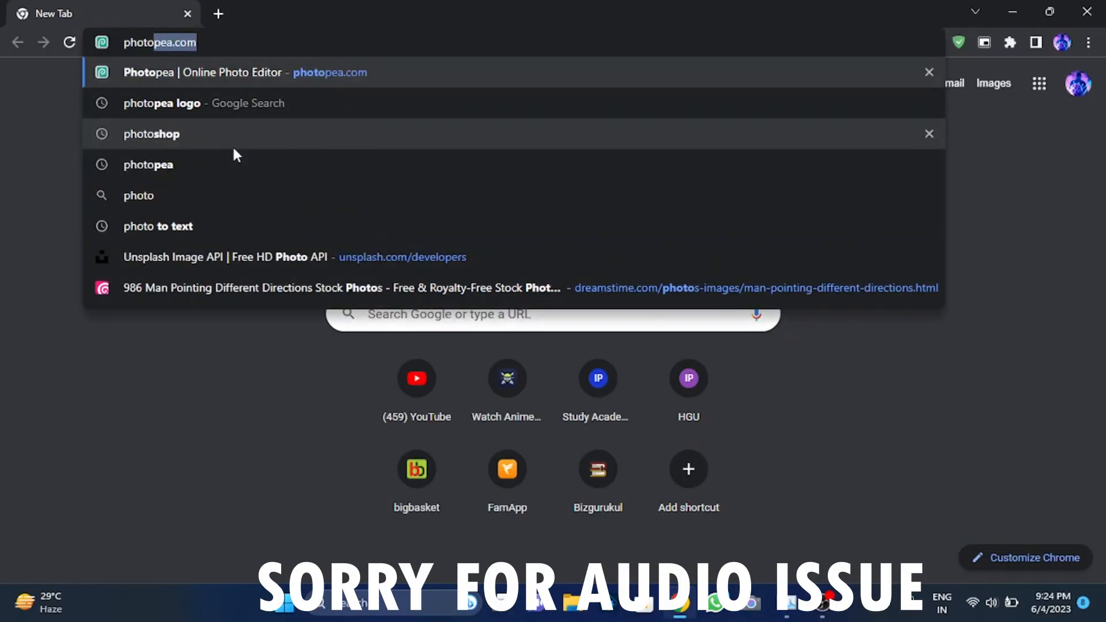
text(pea.com)
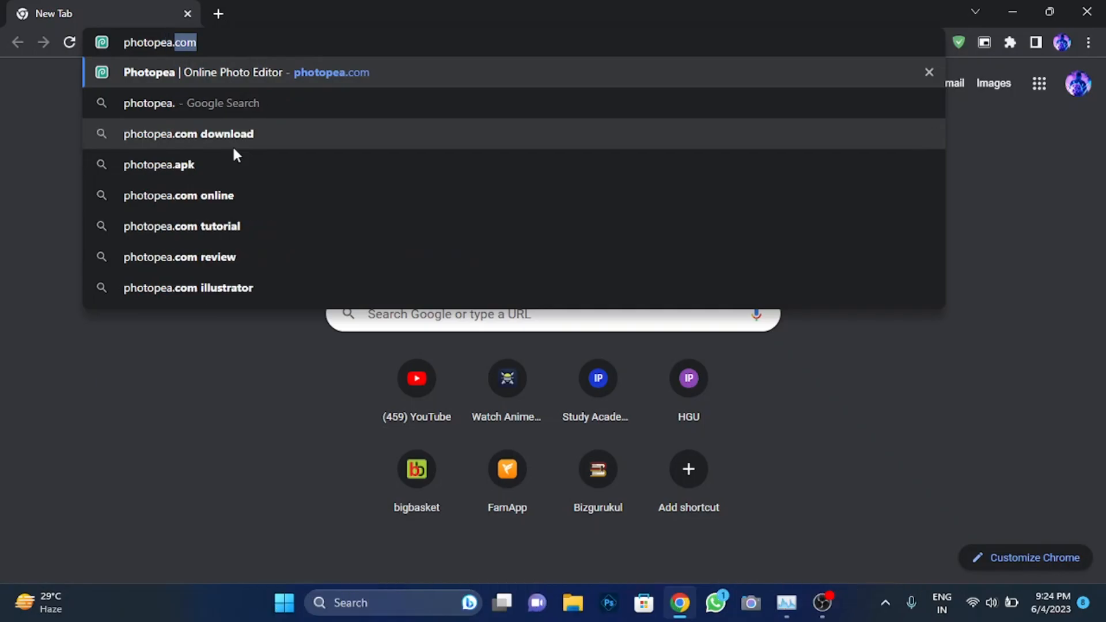
key(Return)
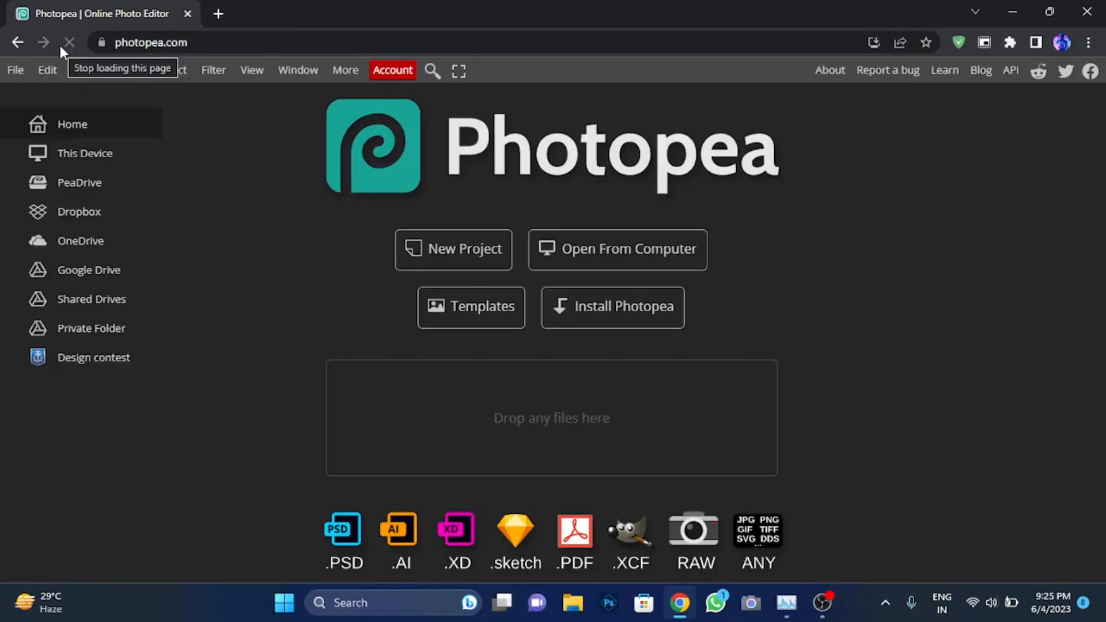
- Create a new project from the Youtube Thumbnail preset at 1280 x 720 px
click(448, 254)
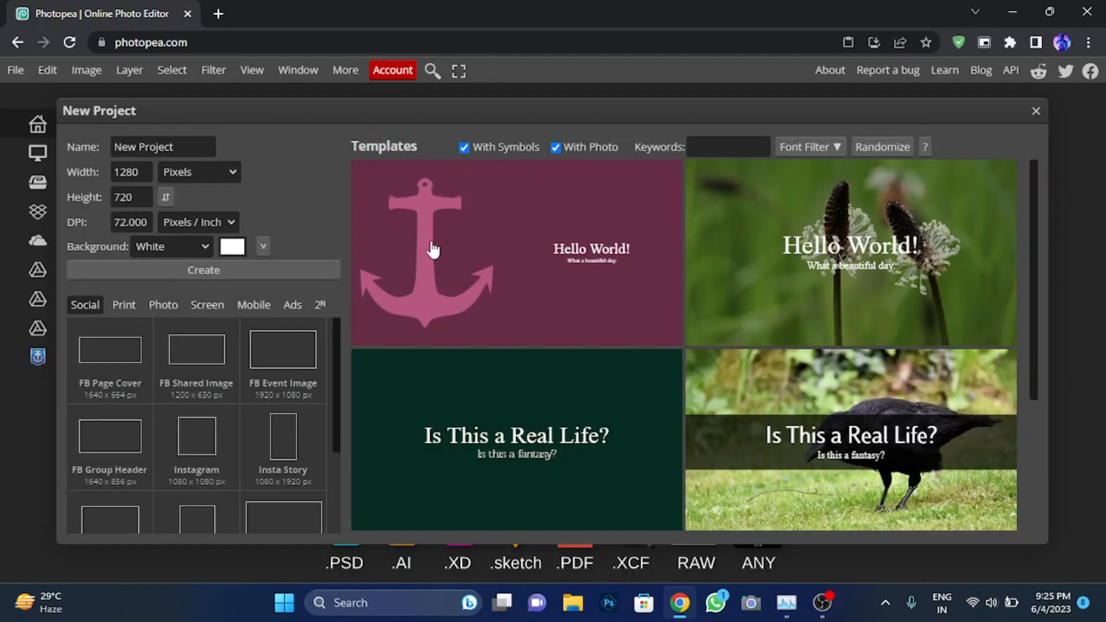
drag(337, 361, 333, 419)
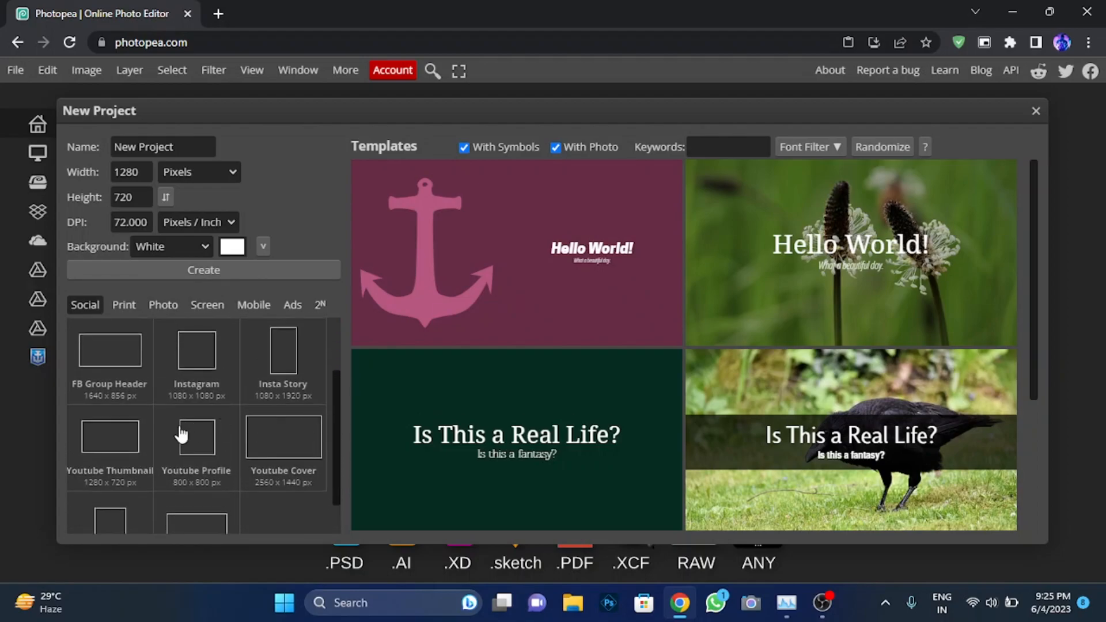
click(92, 446)
click(170, 275)
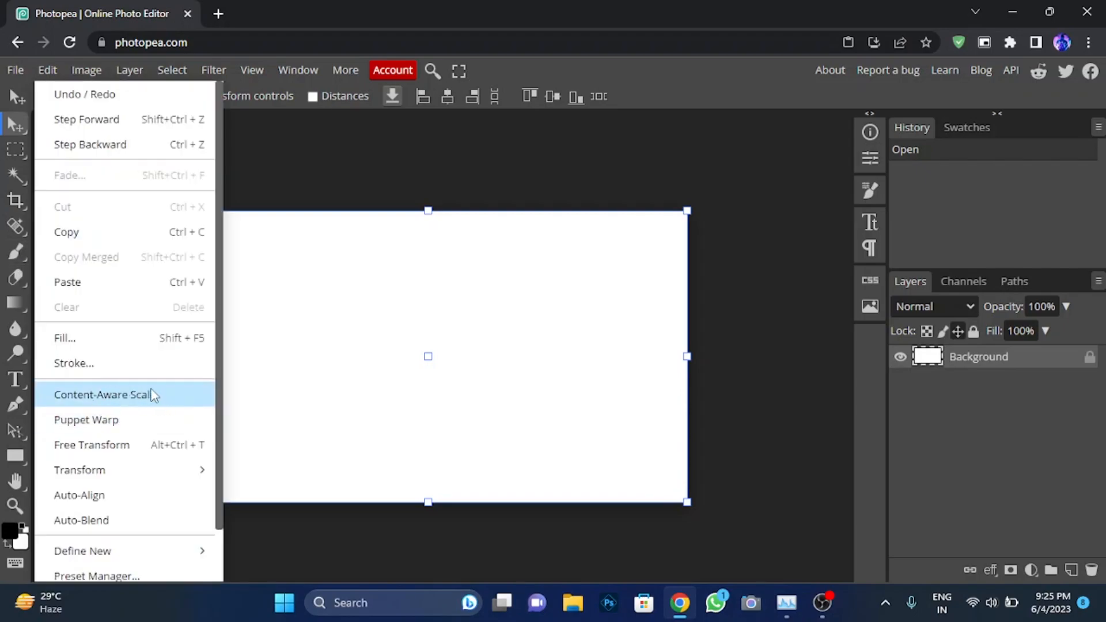
click(265, 360)
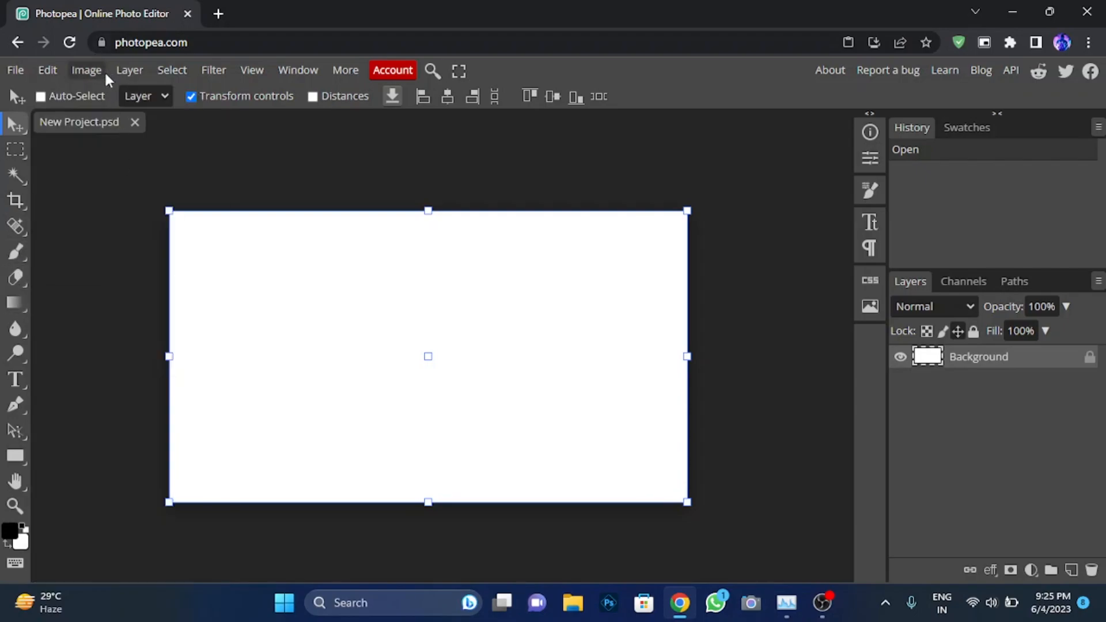
click(172, 71)
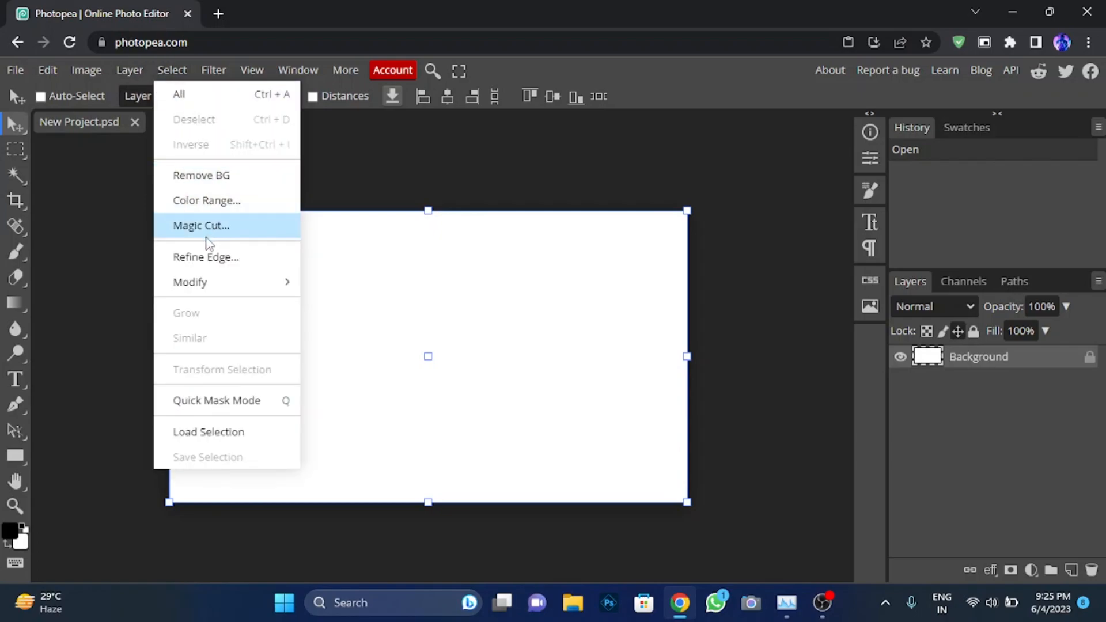
- Scale the pasted dog photo to 160% so it fills the whole canvas
mouse_move(47, 70)
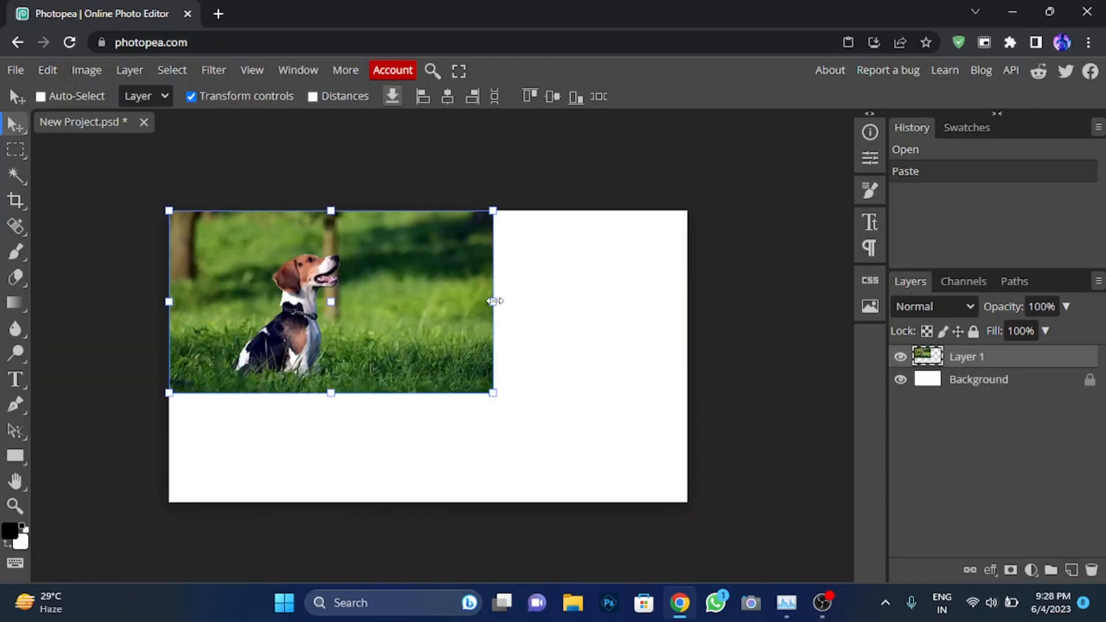
drag(487, 396, 688, 530)
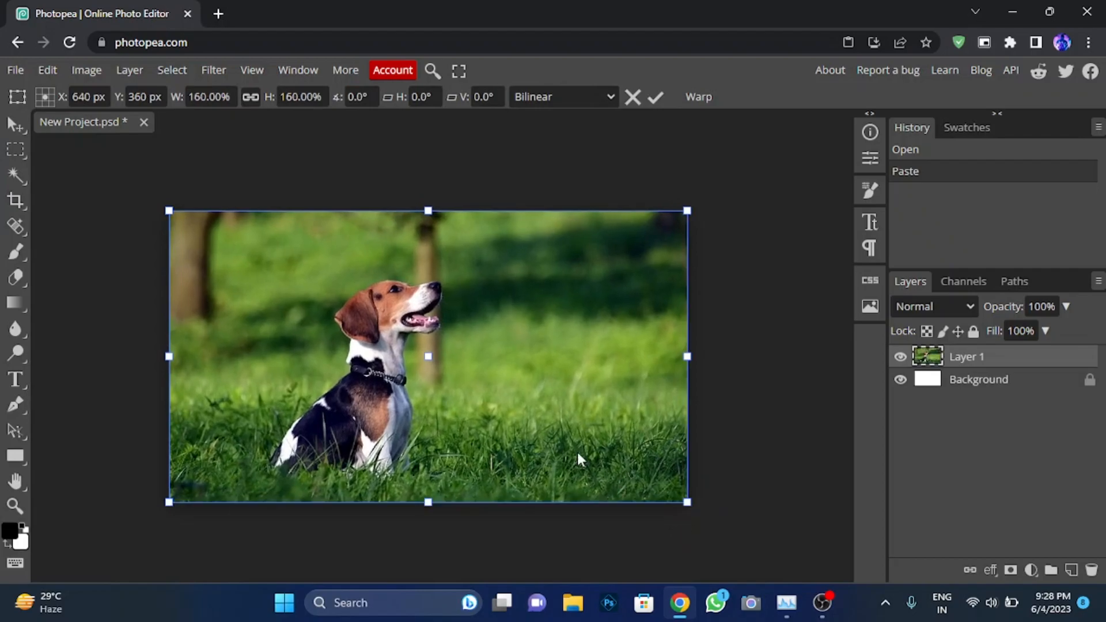
- Try Puppet Warp on the dog photo layer
click(47, 70)
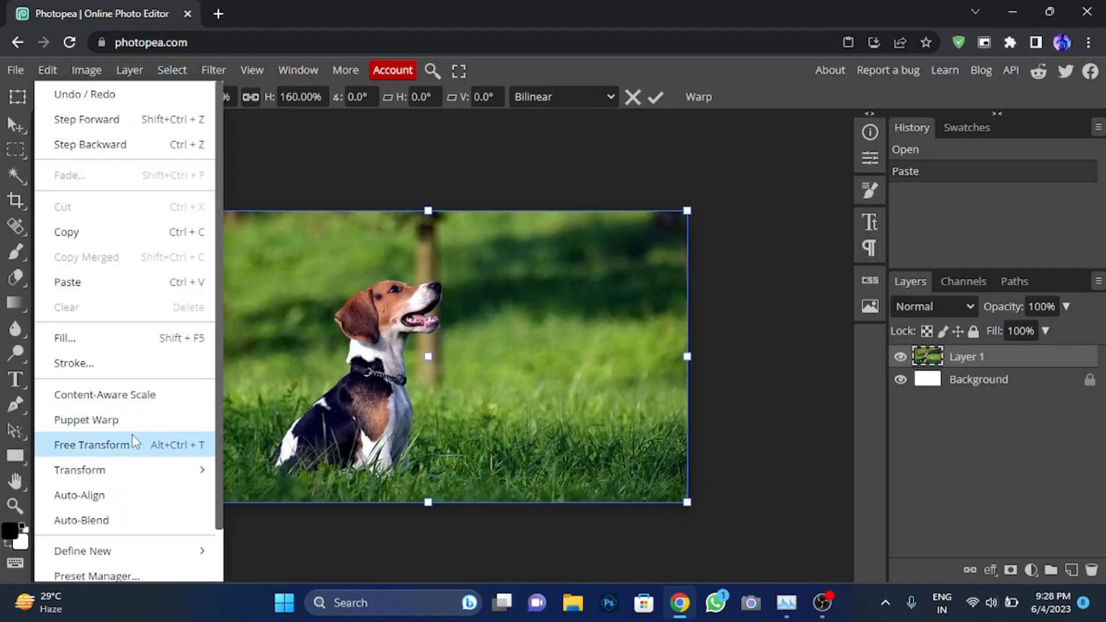
click(144, 420)
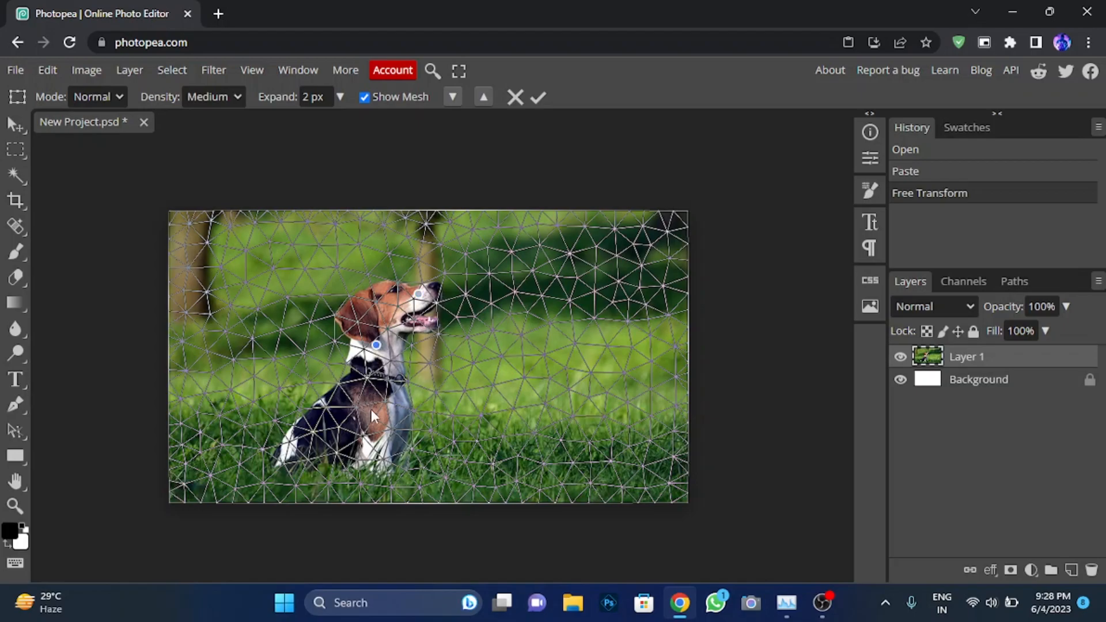
- Try the Distort transform on the dog photo, moving its two upper corners and lower-left corner inward
click(48, 72)
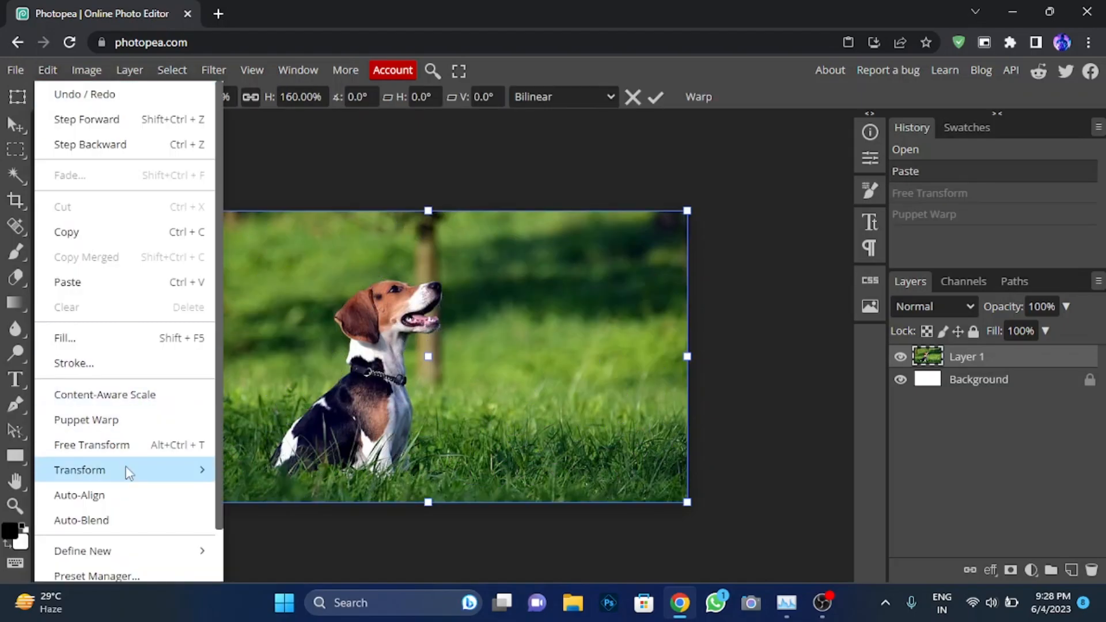
click(111, 469)
click(110, 468)
click(112, 471)
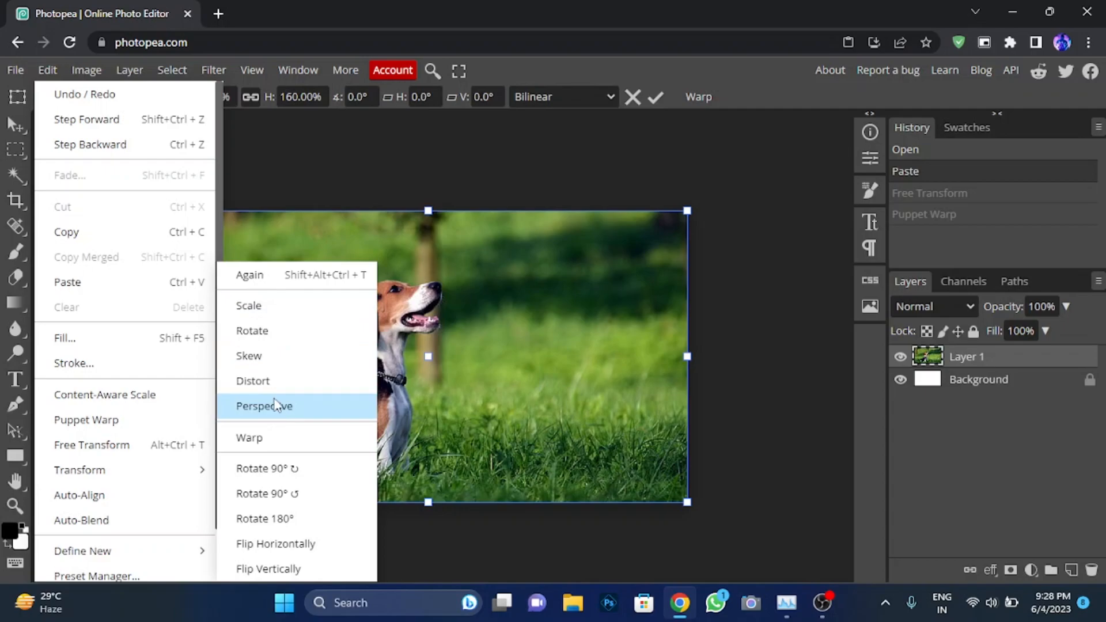
click(282, 385)
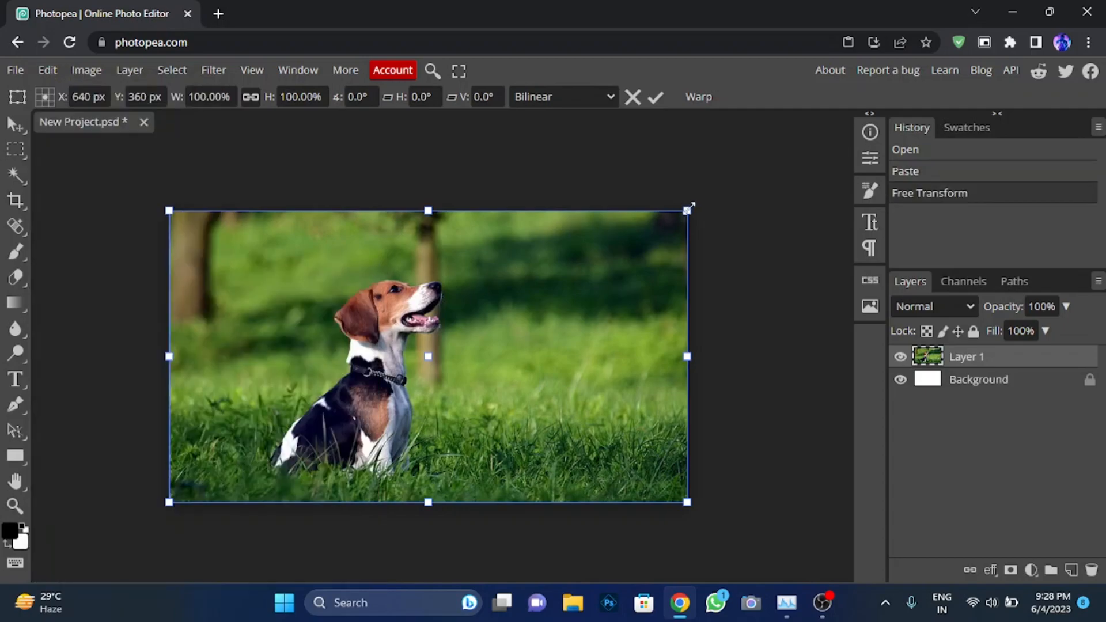
drag(680, 214, 492, 245)
drag(167, 206, 168, 270)
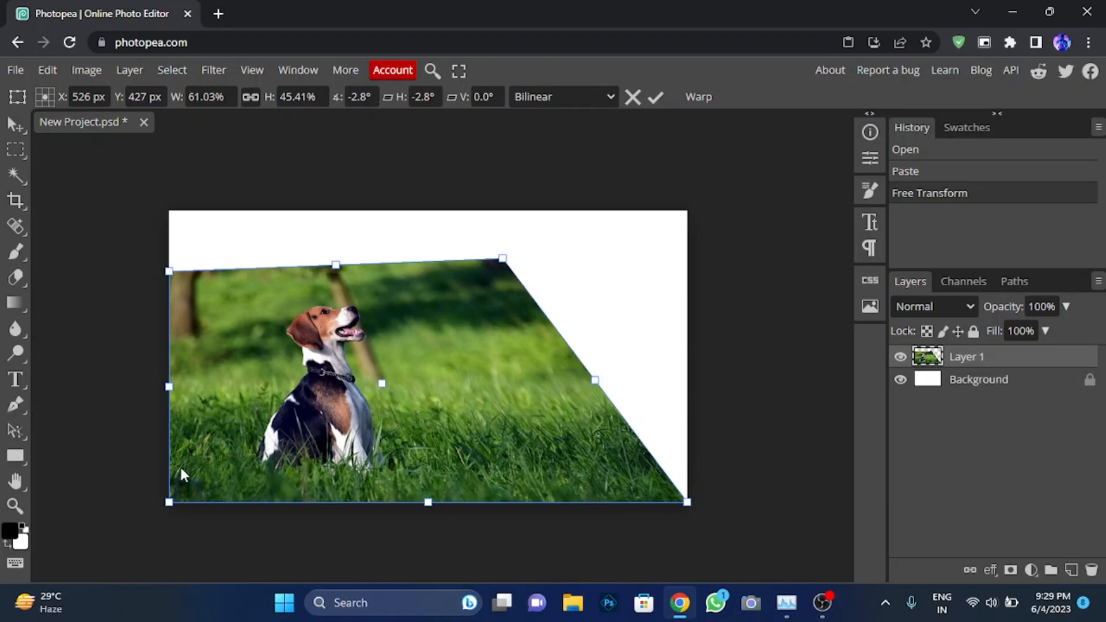
drag(168, 499, 306, 505)
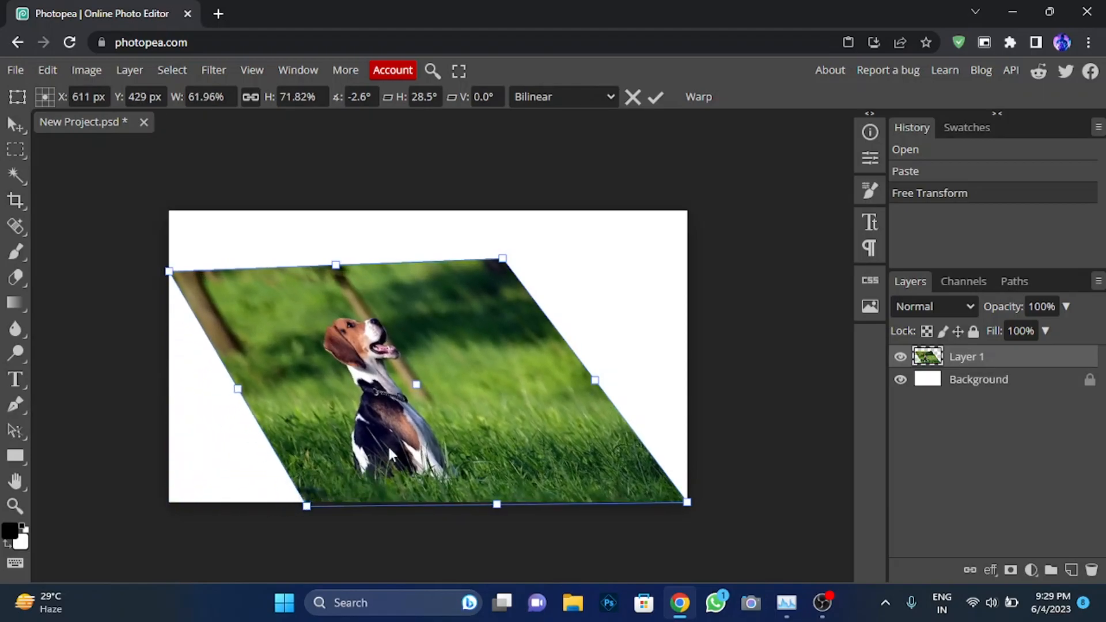
mouse_move(451, 369)
mouse_down()
mouse_move(425, 313)
mouse_move(446, 351)
mouse_up()
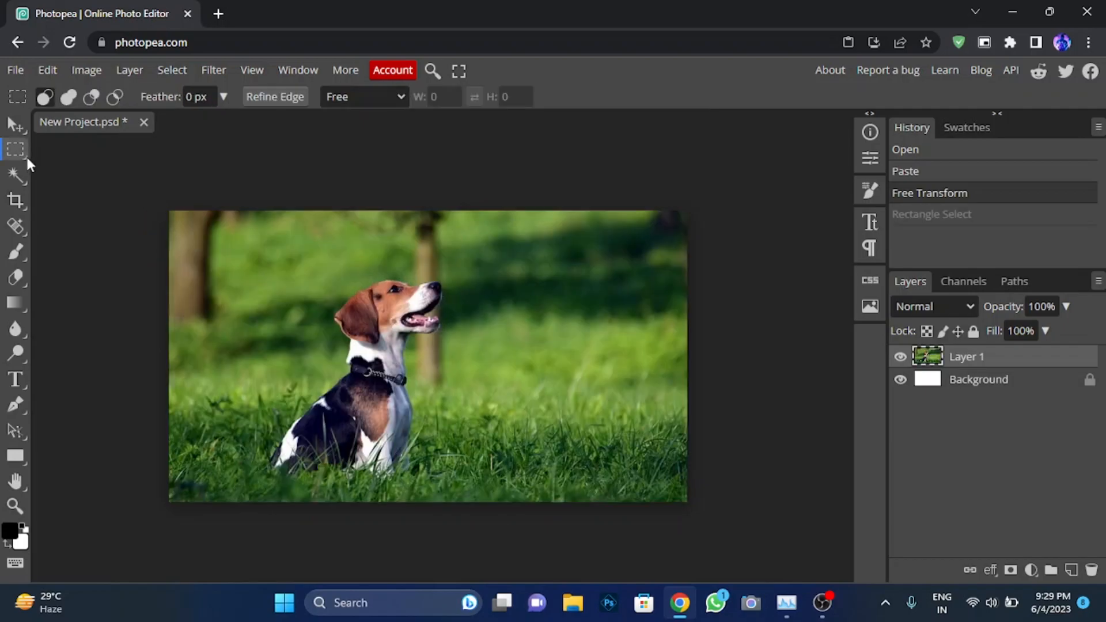
- Remove the dog by enclosing it in a rectangular selection and filling that area with Content Aware
drag(266, 271, 440, 484)
key(shift+F5)
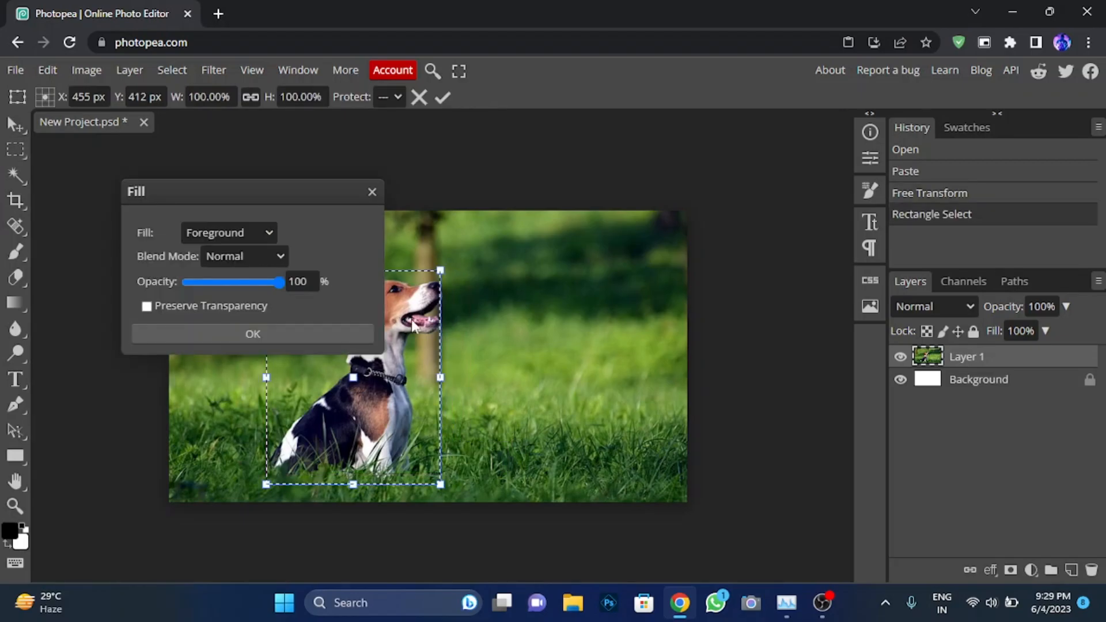
click(240, 233)
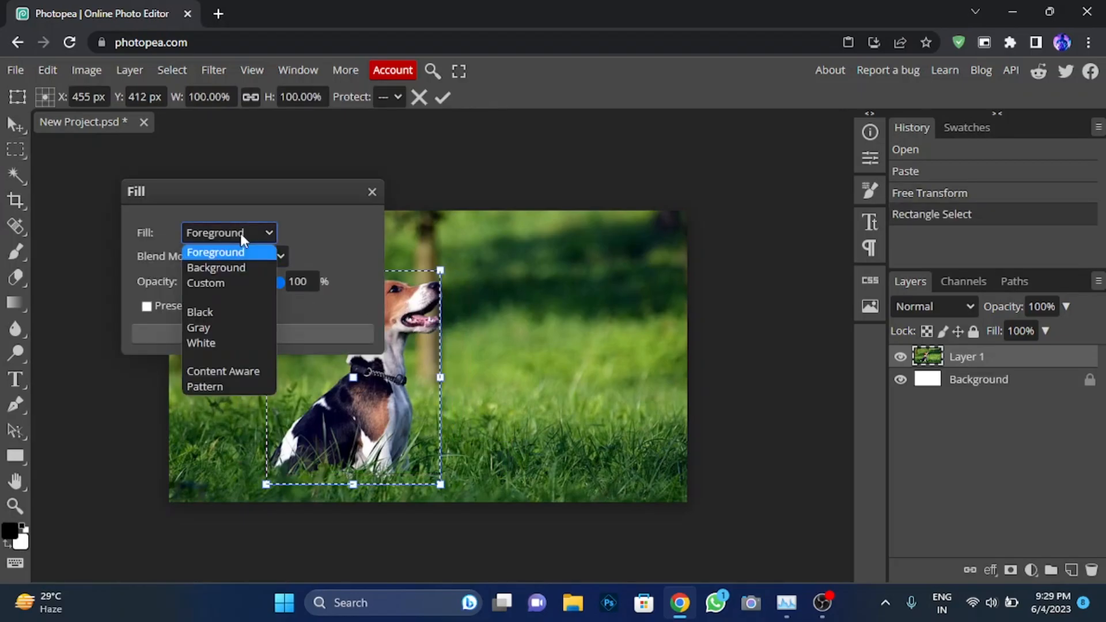
click(224, 371)
click(207, 331)
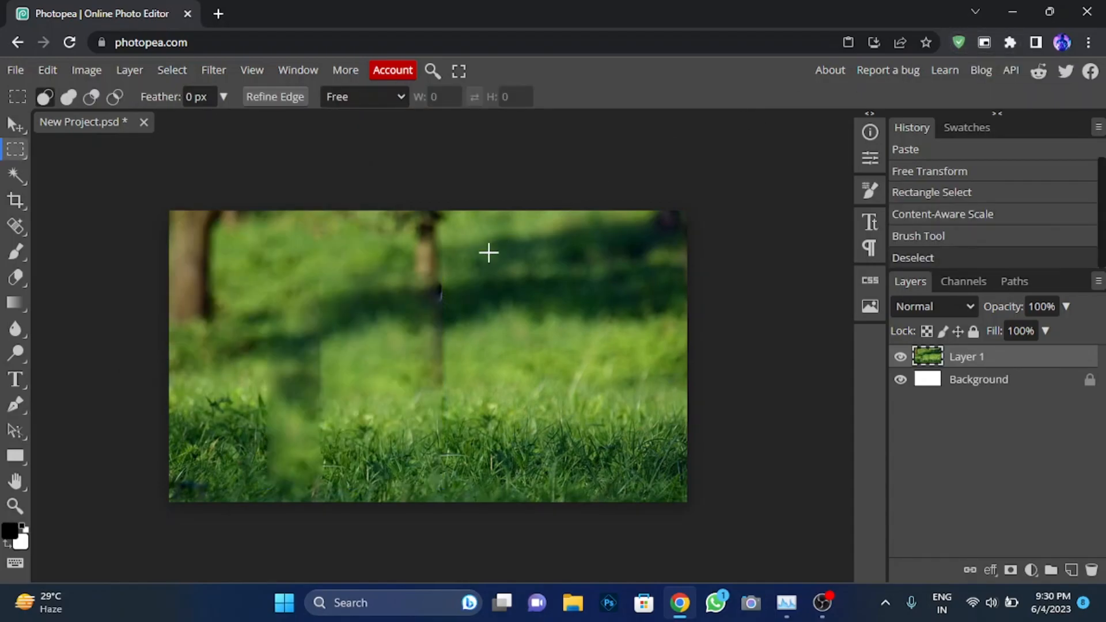
- Select a larger rectangle around the patched area, fill it with Content Aware again and deselect
drag(238, 289, 464, 485)
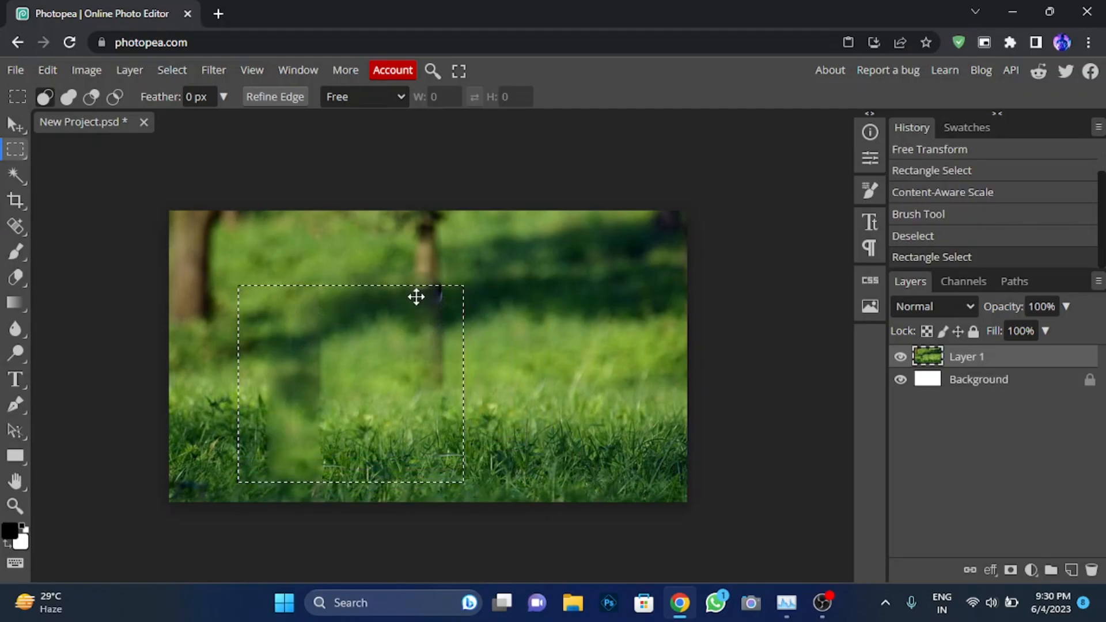
drag(416, 301, 413, 293)
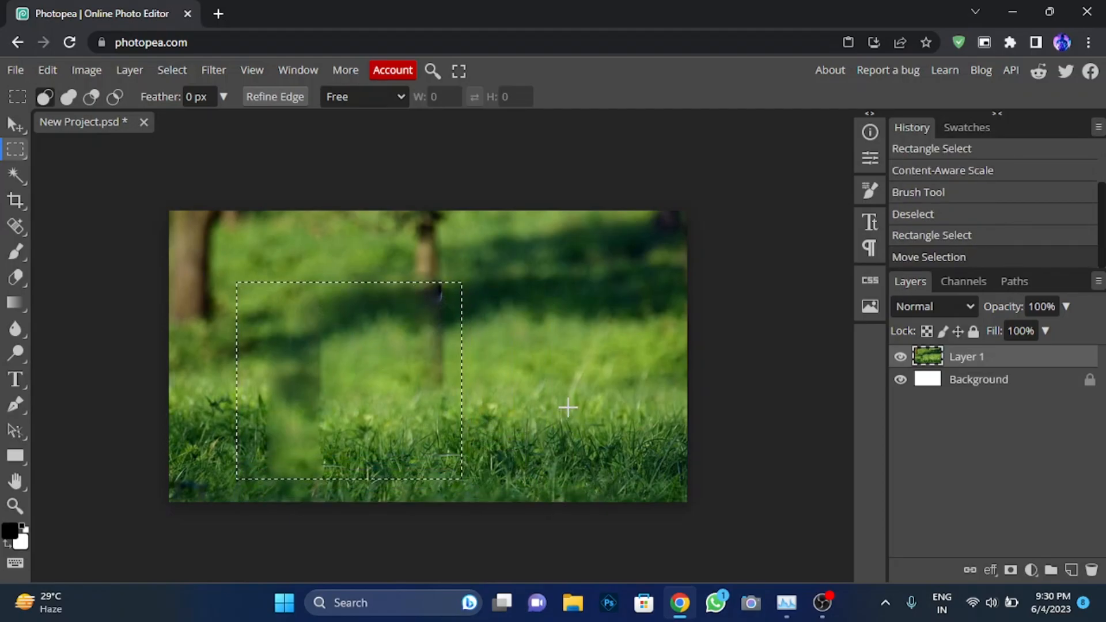
key(shift+F5)
click(252, 334)
key(ctrl+d)
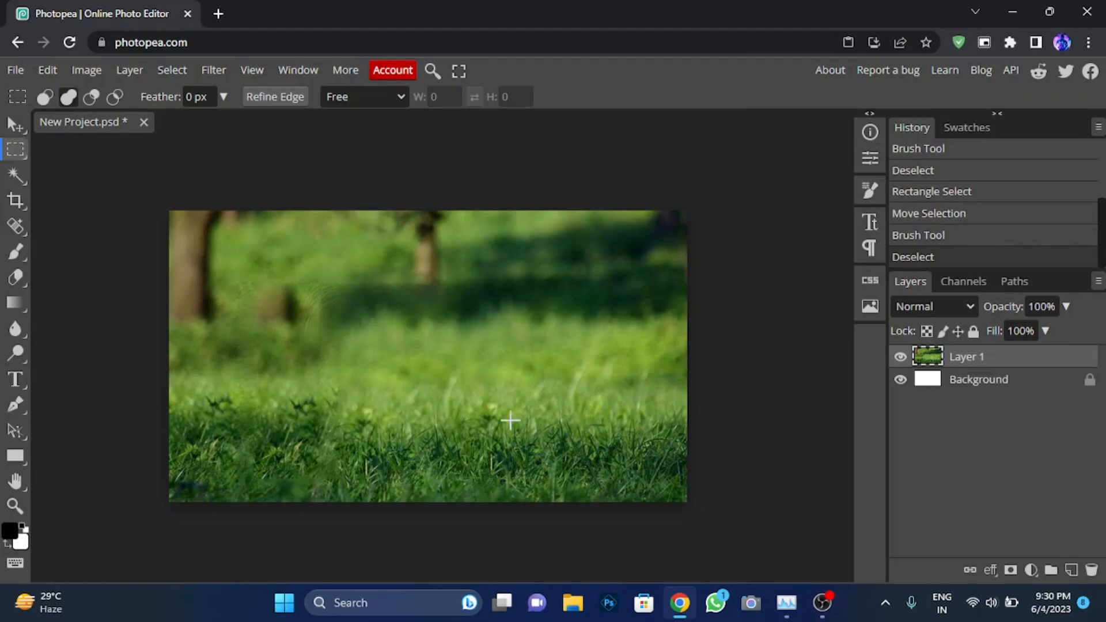
click(47, 70)
scroll(219, 480, down, 2)
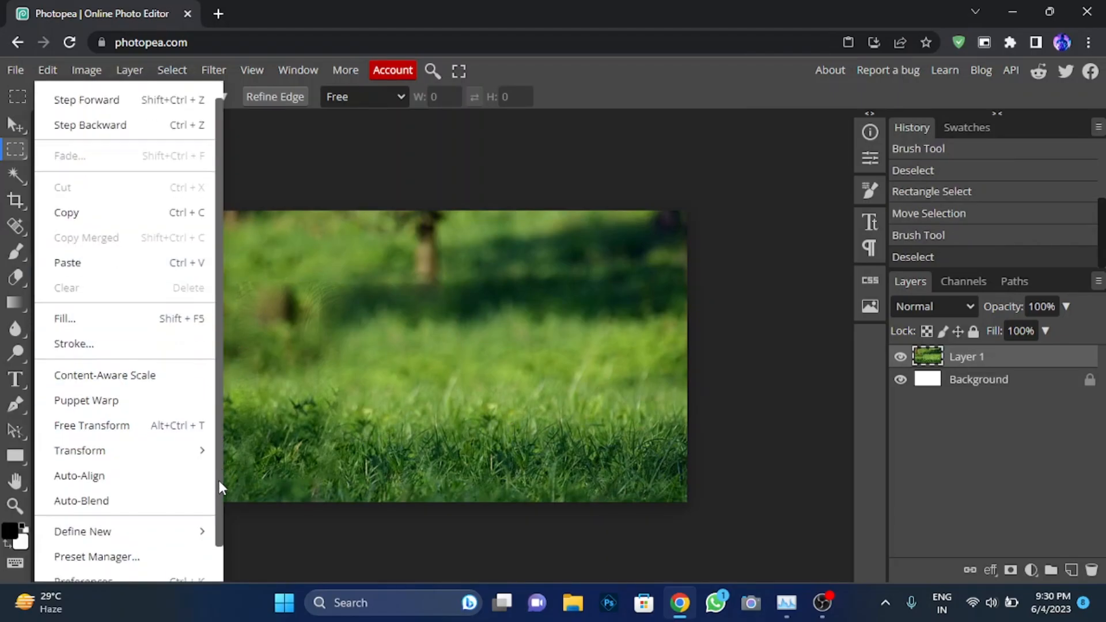
scroll(221, 550, up, 2)
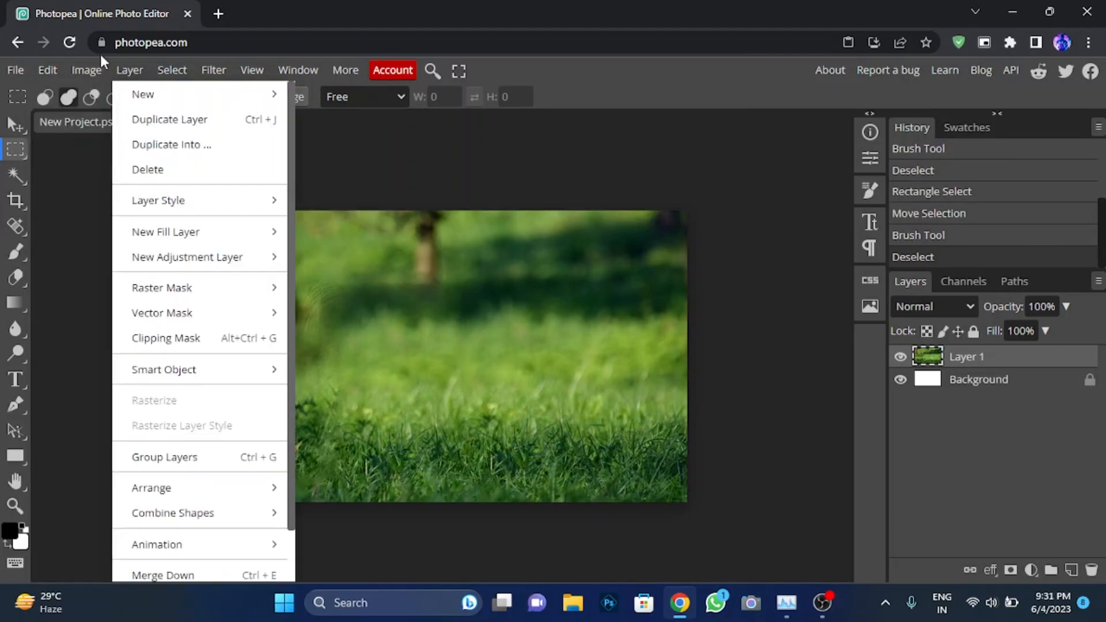
mouse_move(95, 71)
mouse_move(198, 123)
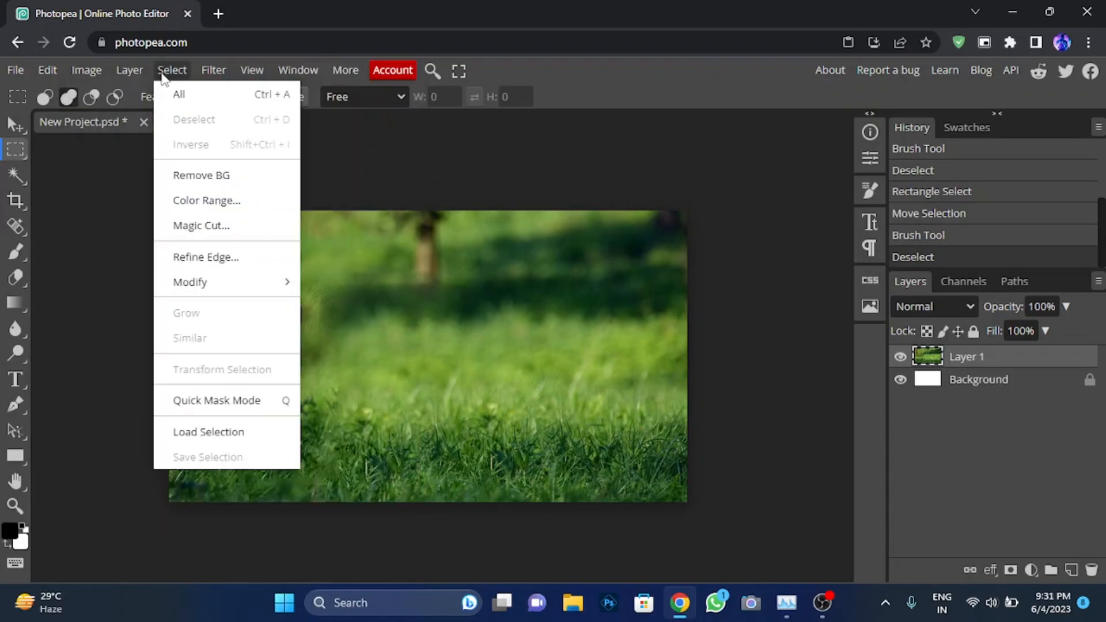
- Apply Motion Blur to Layer 1 with an angle of 0° and a distance of 43 px
mouse_move(213, 70)
mouse_move(278, 286)
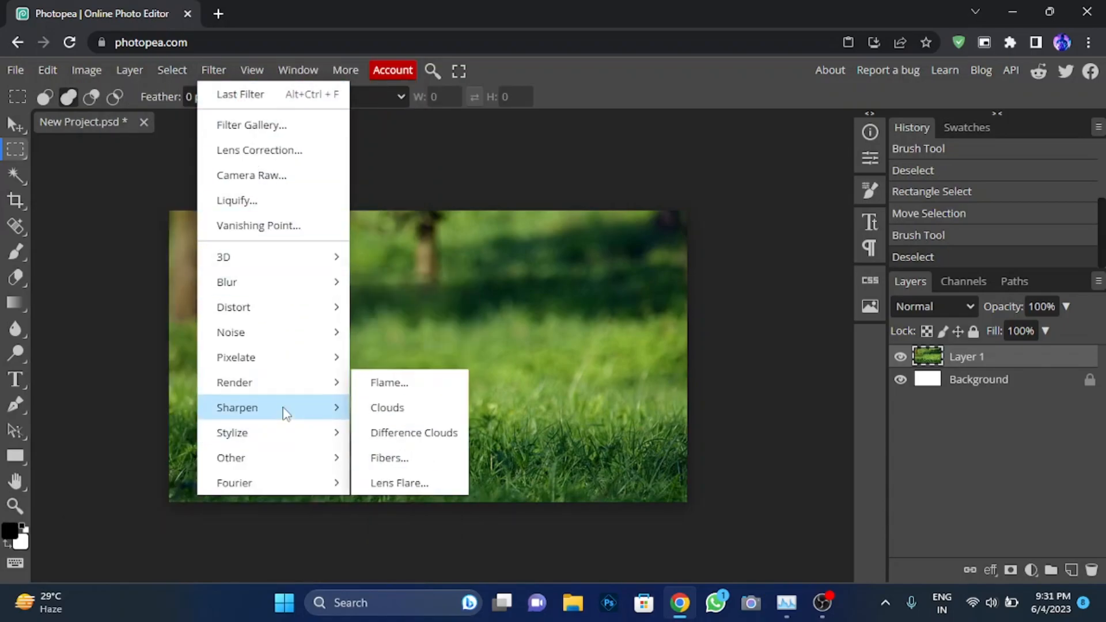
mouse_move(316, 410)
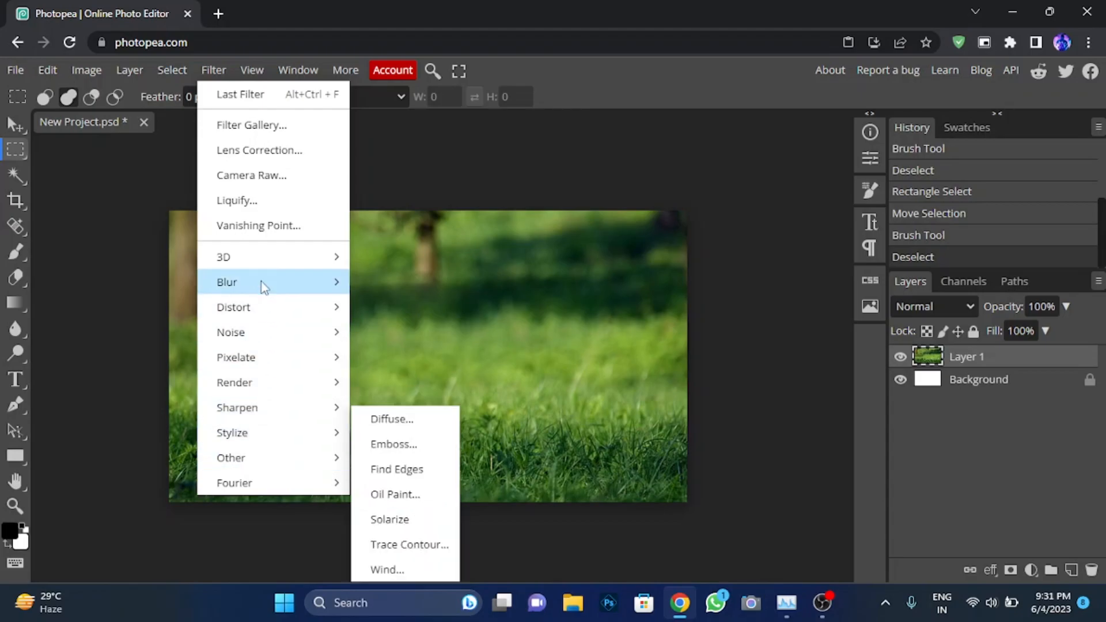
mouse_move(308, 255)
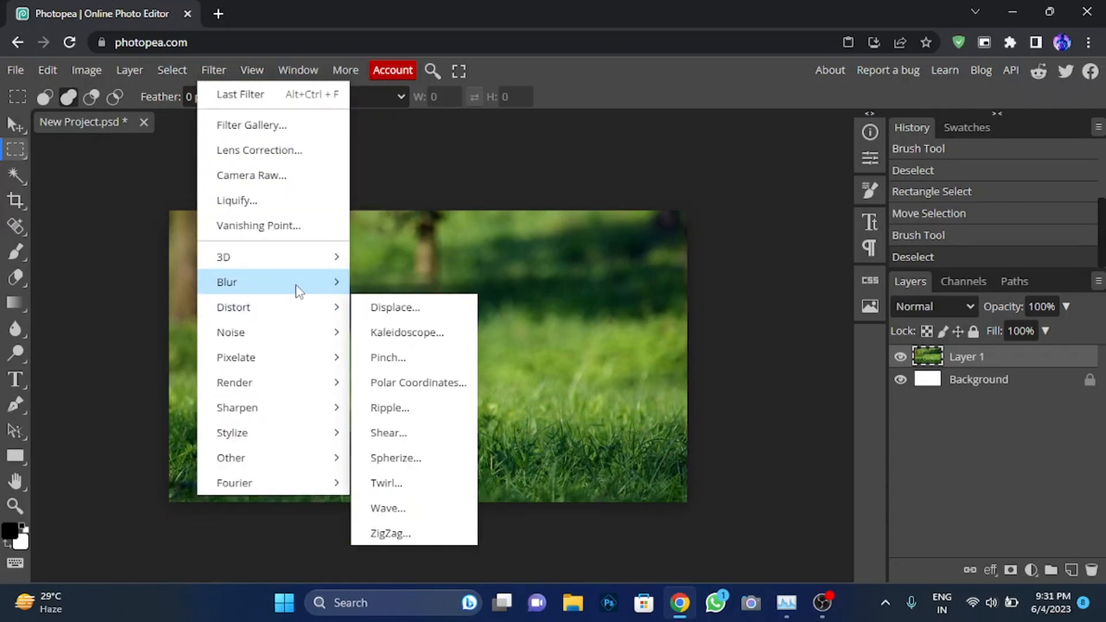
click(411, 429)
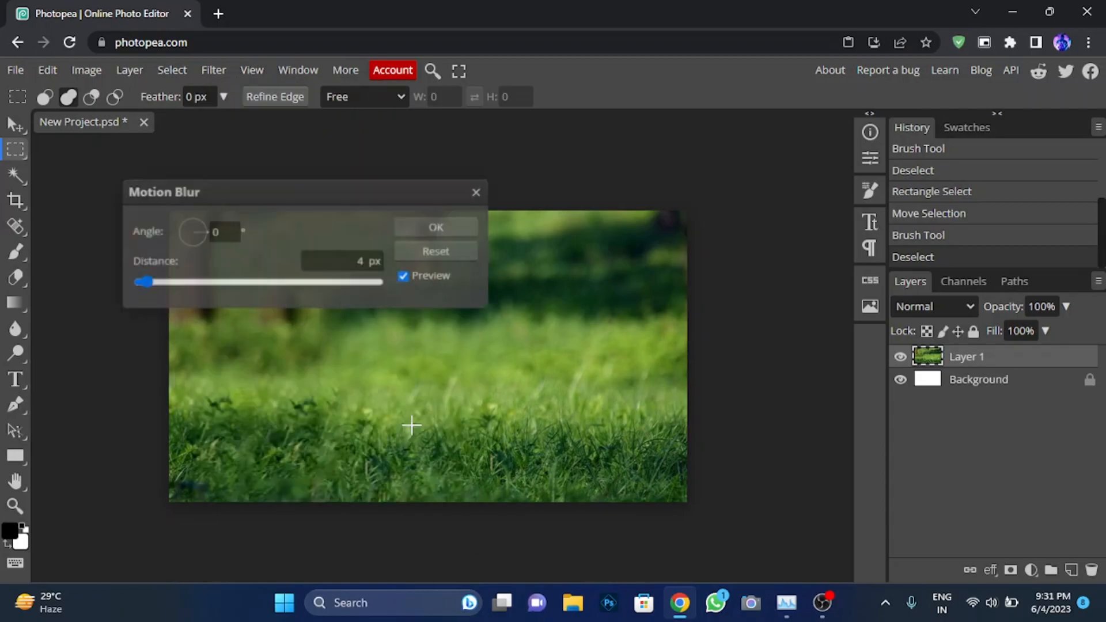
drag(232, 201, 797, 197)
drag(737, 271, 784, 269)
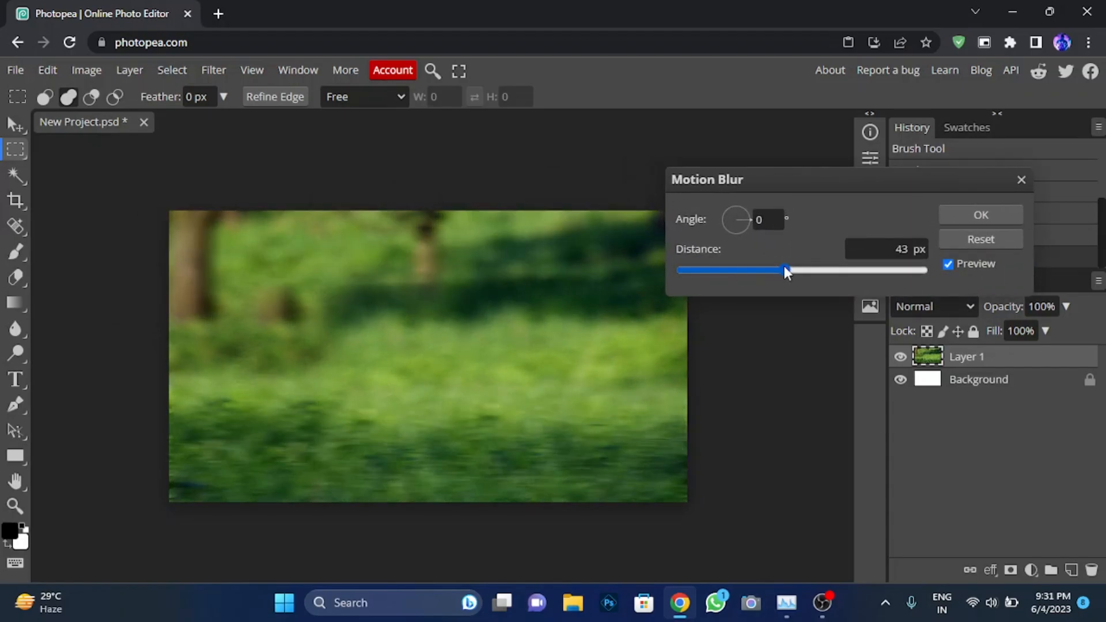
click(960, 219)
- Paste the dog photo again over the blurred layer, scaled to 160%, and remove its background
key(ctrl+v)
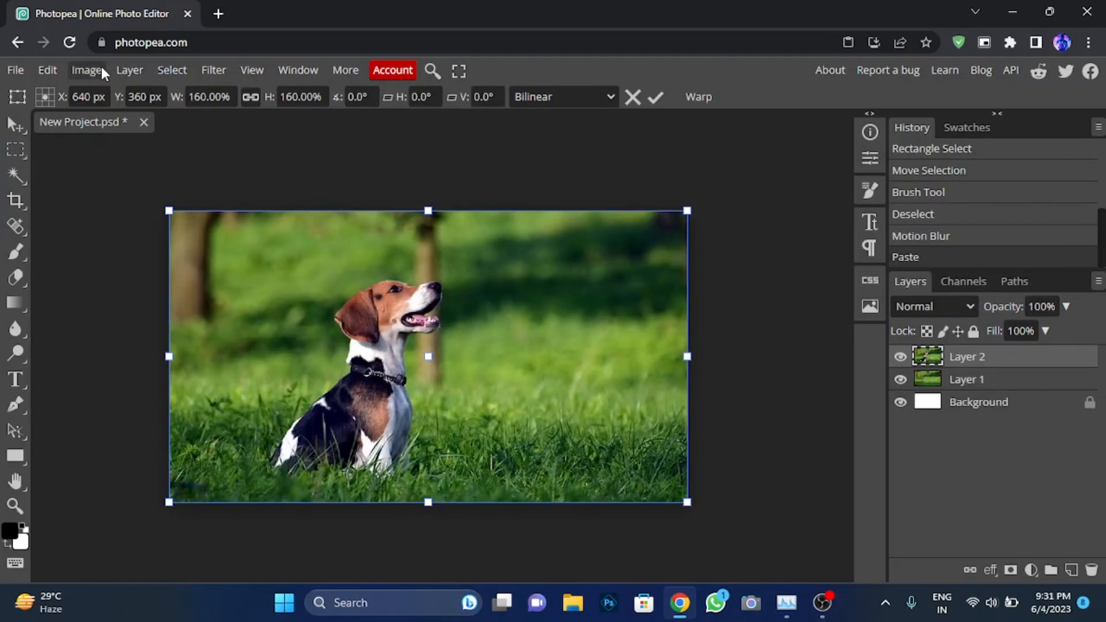
click(172, 70)
click(216, 175)
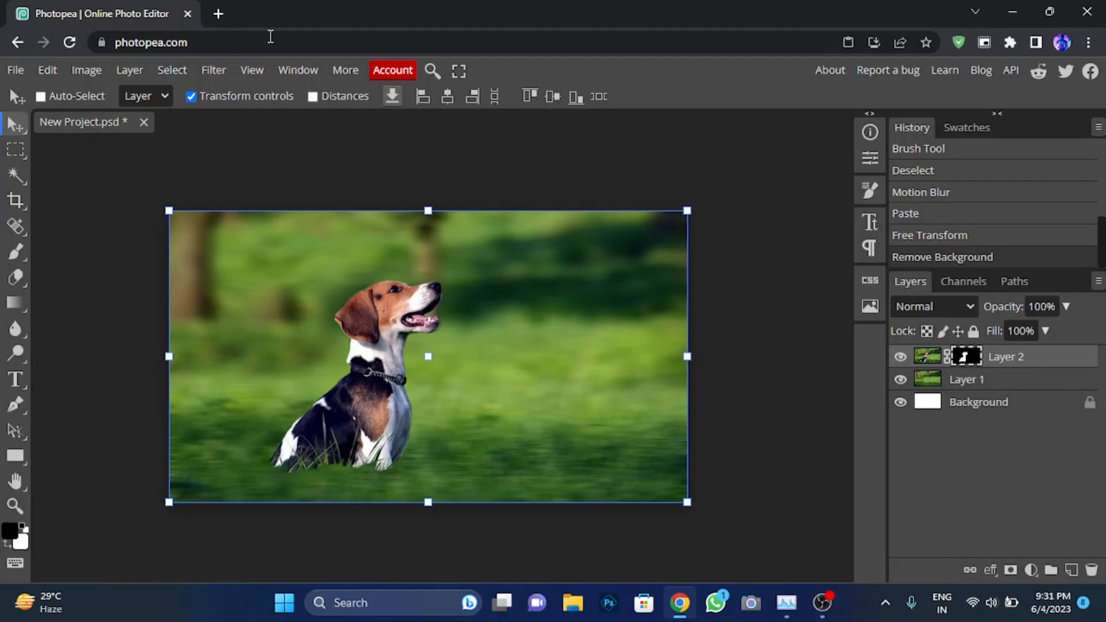
click(171, 70)
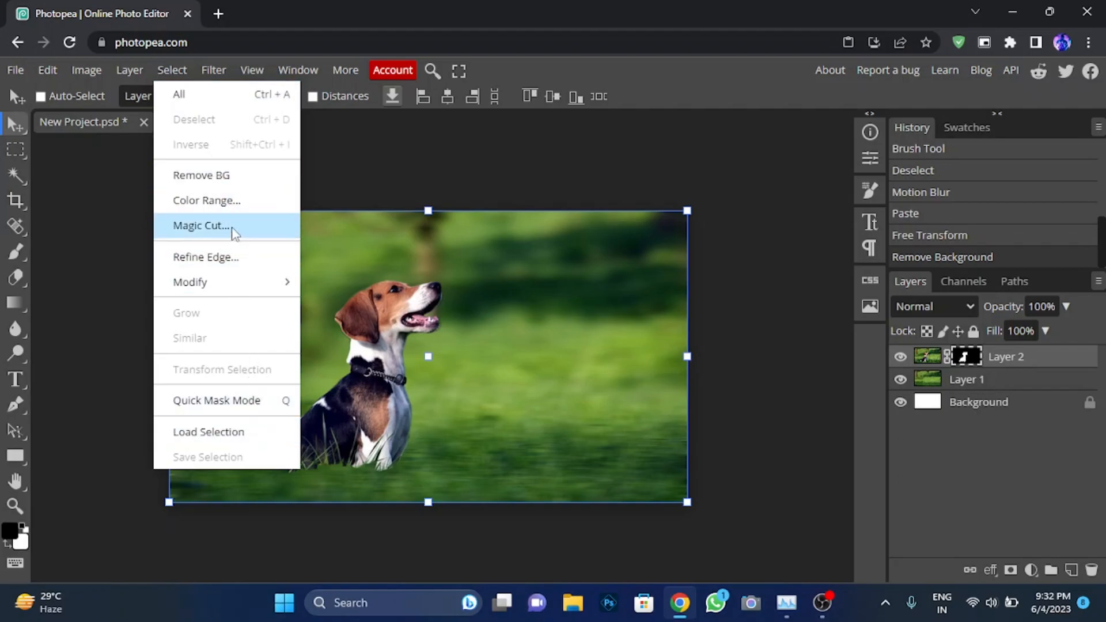
- Export the composite as the PNG file New Project at 1280 × 720 px and 100% quality
click(92, 168)
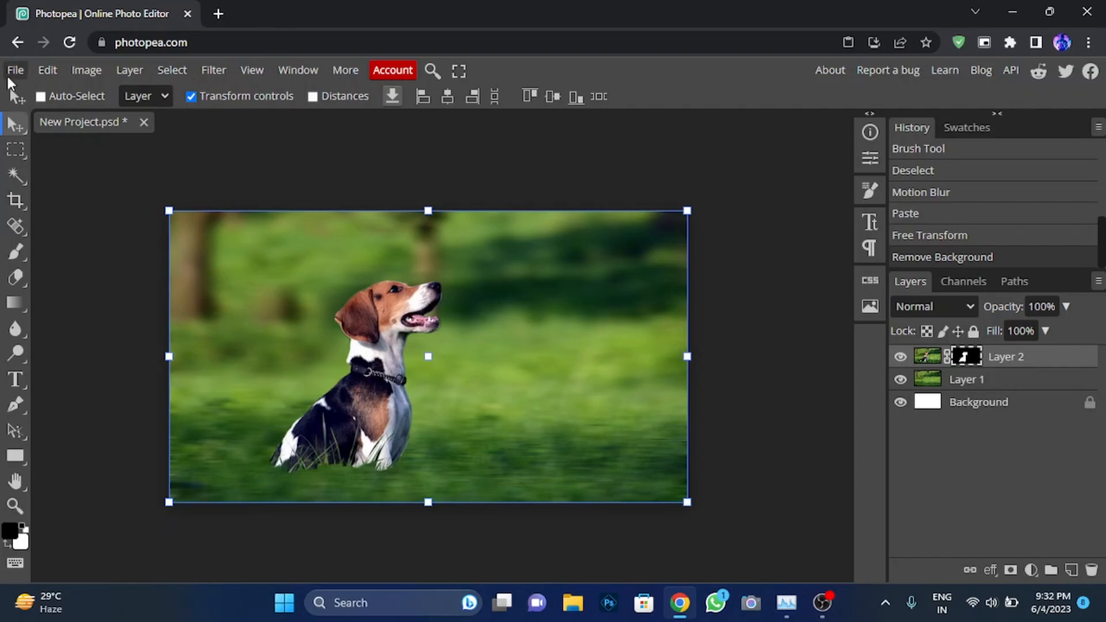
click(13, 72)
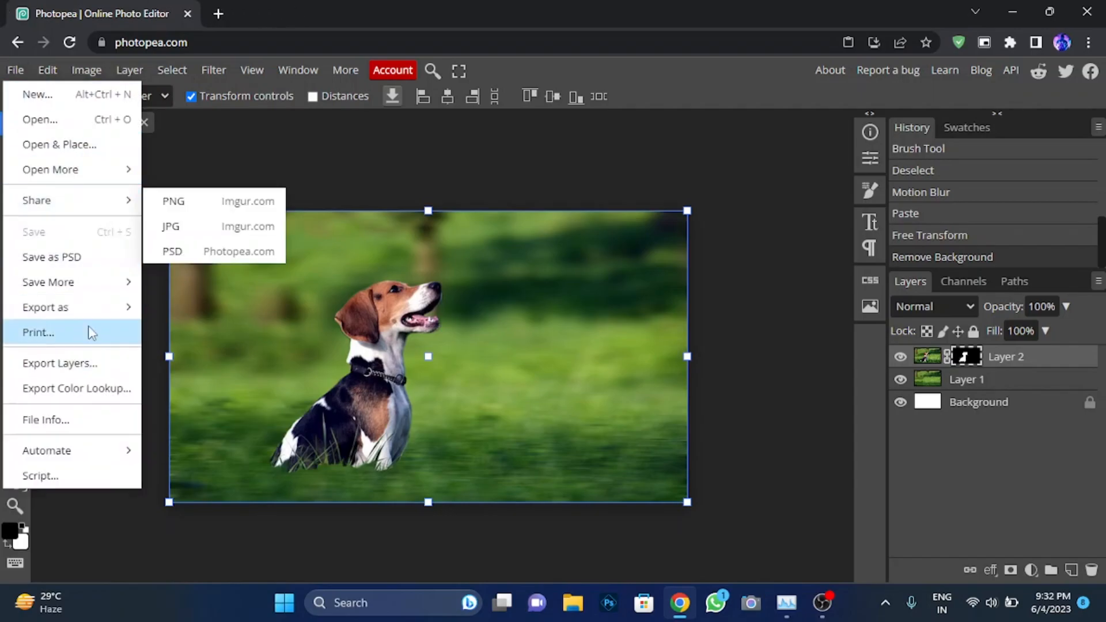
mouse_move(88, 308)
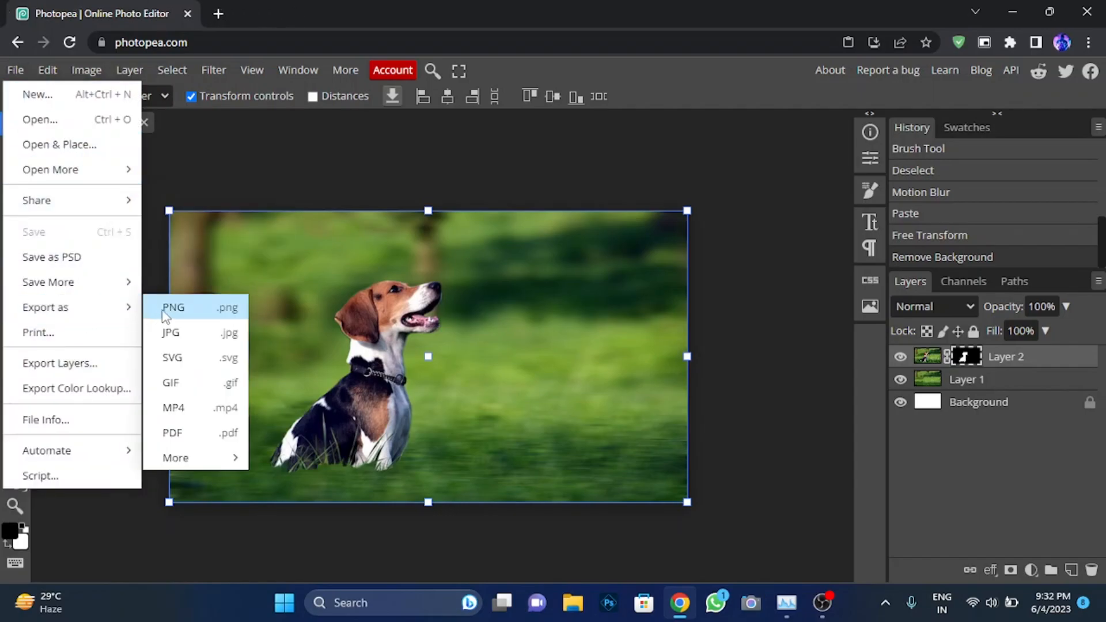
click(199, 308)
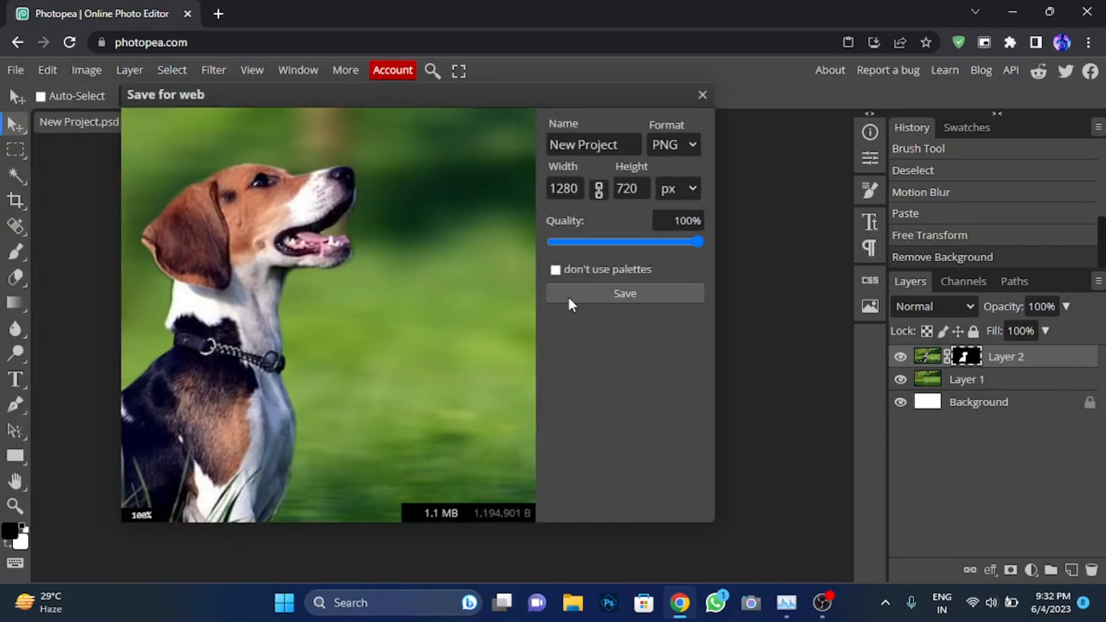
click(661, 295)
- Open the layer style settings of Layer 2 and try Bevel and Emboss, switching it off again
double_click(1073, 357)
drag(235, 195, 692, 159)
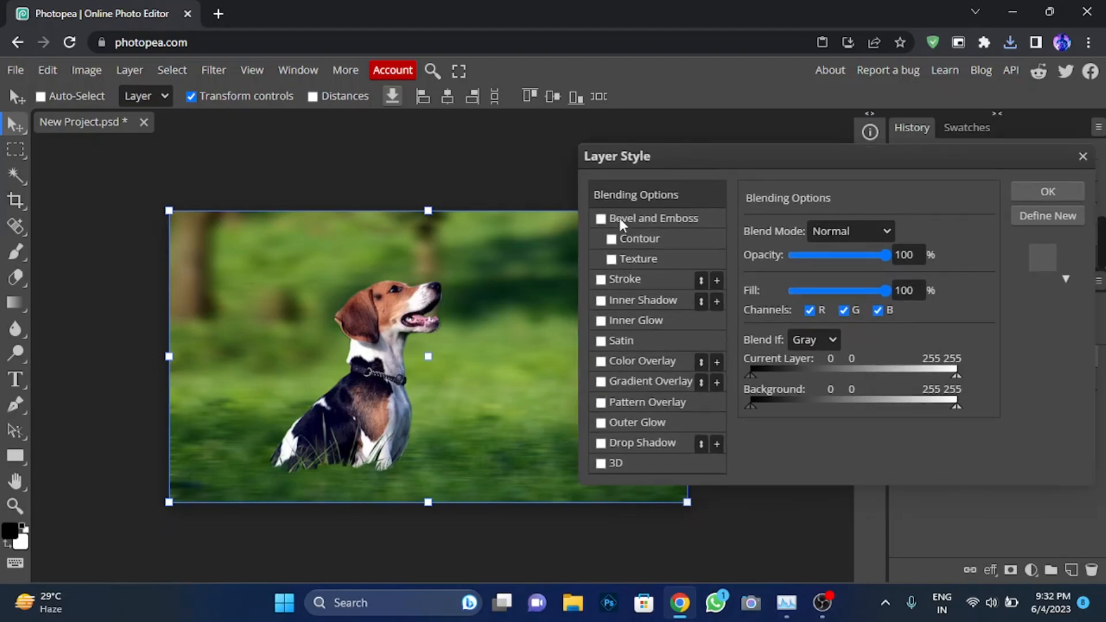
click(633, 218)
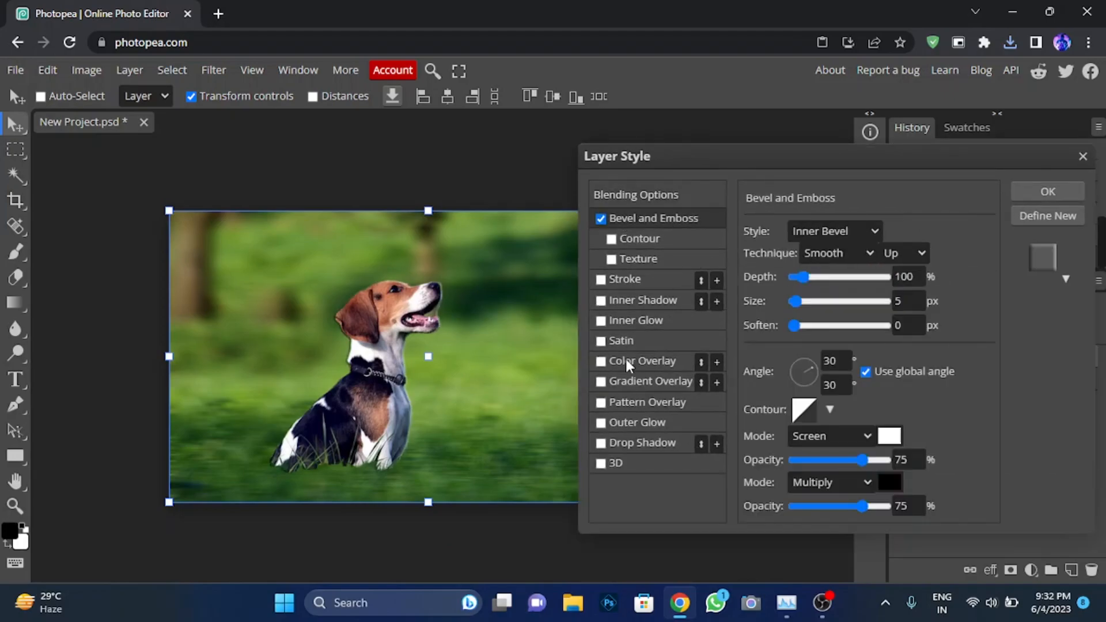
click(602, 219)
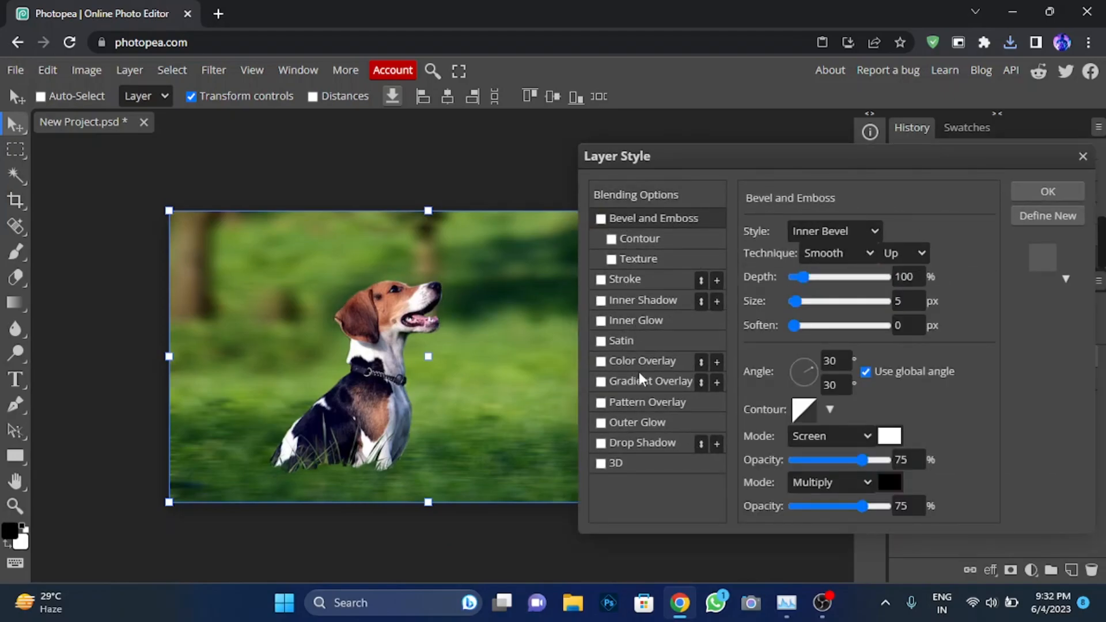
- Give the dog a bright yellow Outer Glow in Overlay mode with 100% opacity and 50 px size, plus a Drop Shadow
click(629, 420)
click(756, 301)
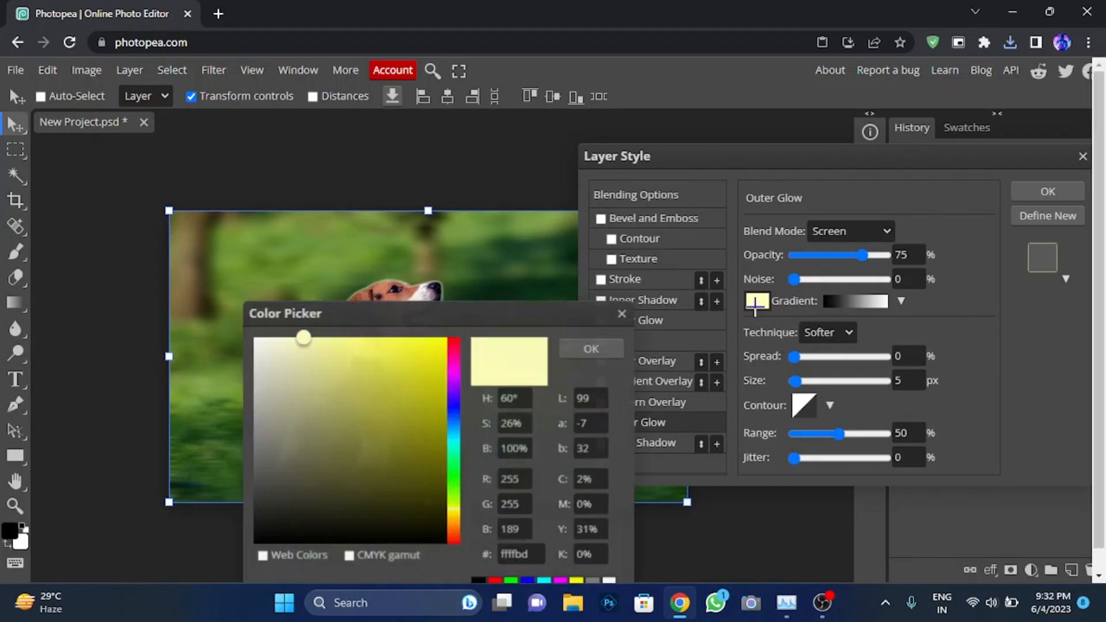
drag(380, 386, 874, 375)
click(929, 375)
drag(861, 255, 907, 254)
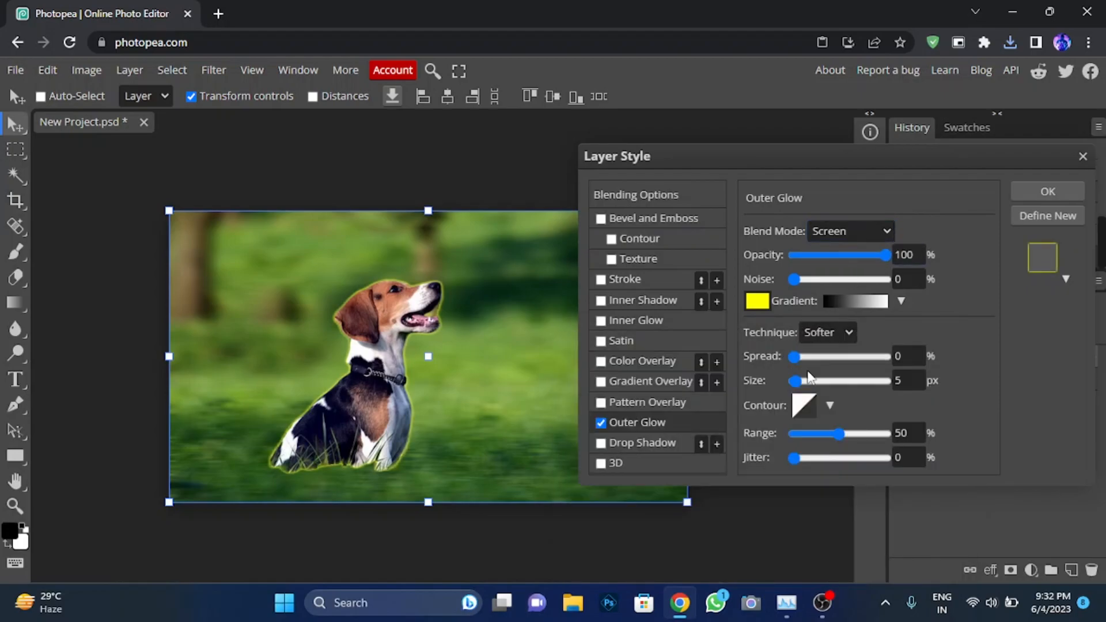
drag(795, 380, 819, 382)
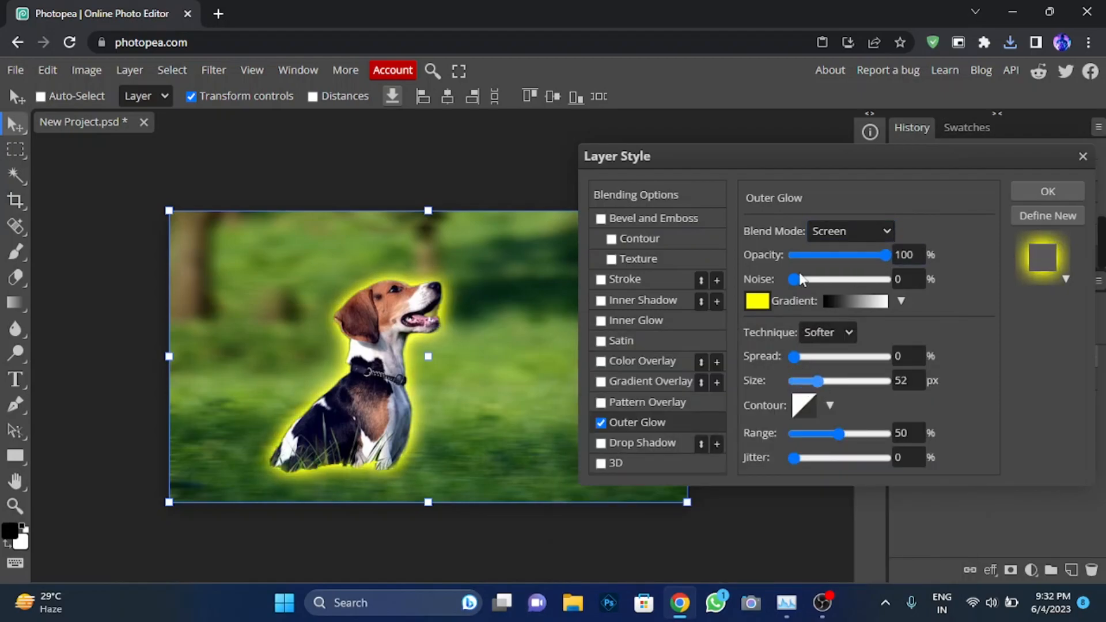
click(836, 230)
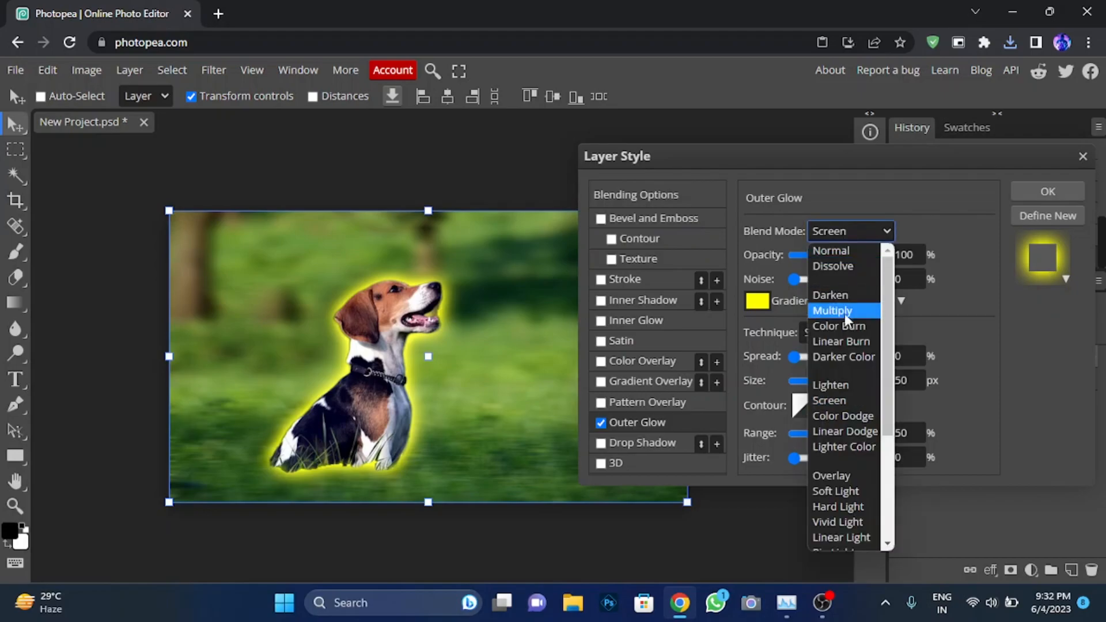
click(850, 474)
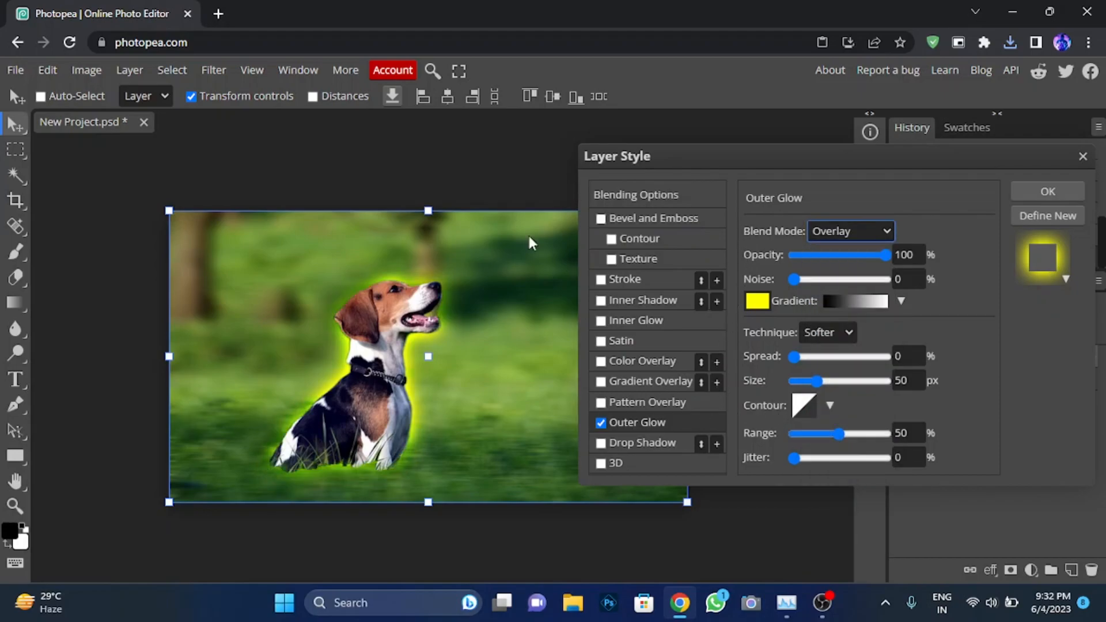
click(601, 443)
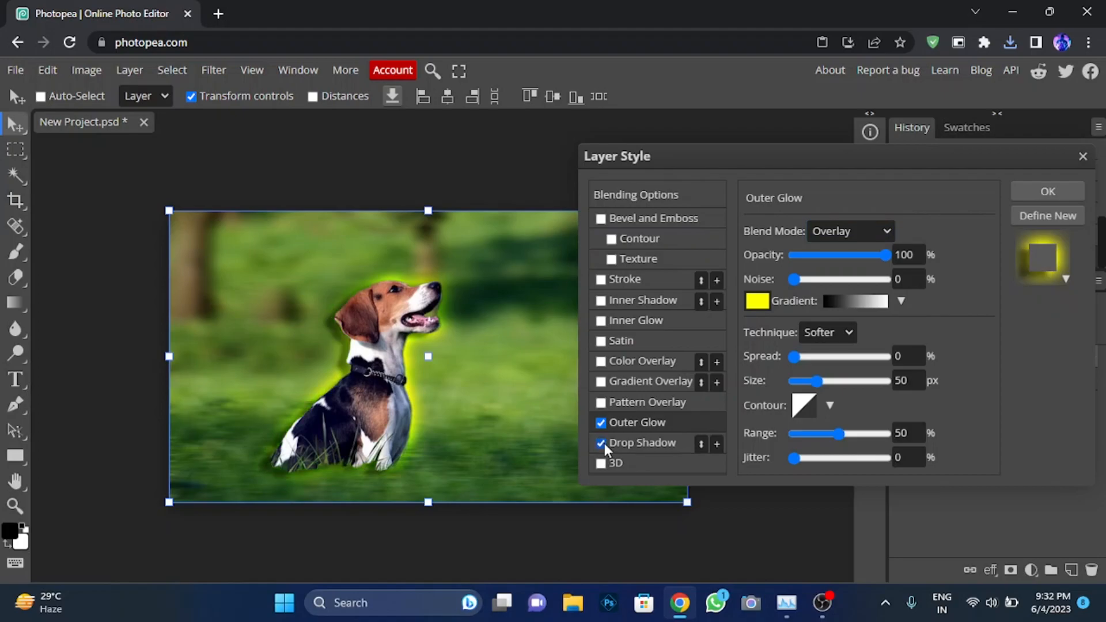
- Try a Gradient Overlay and a Color Overlay on the dog, switching each one off again
click(601, 381)
click(638, 381)
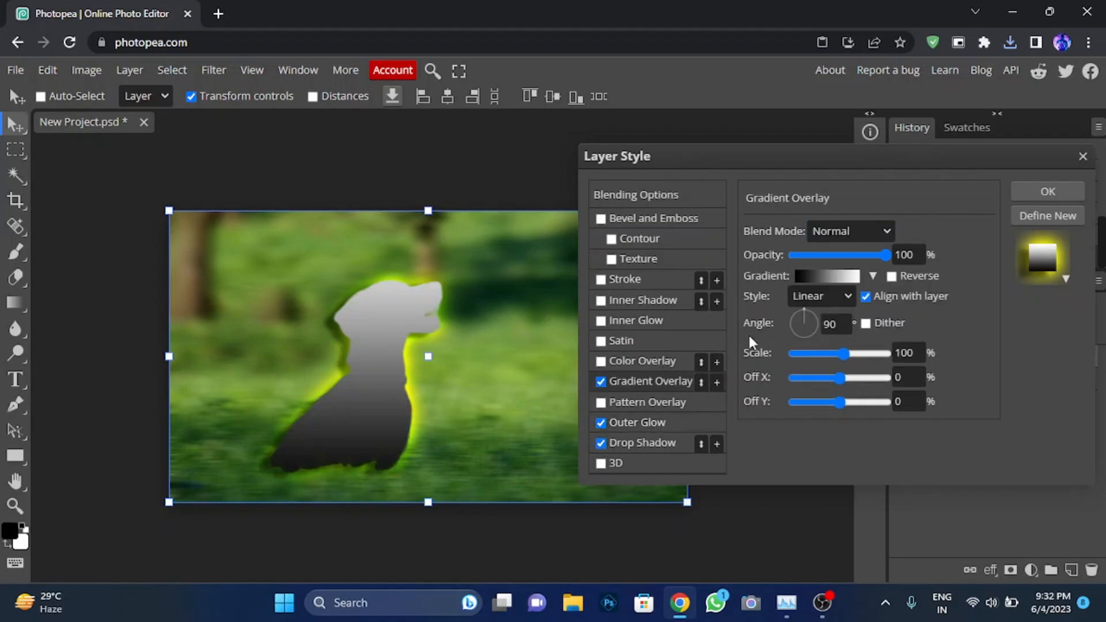
click(873, 275)
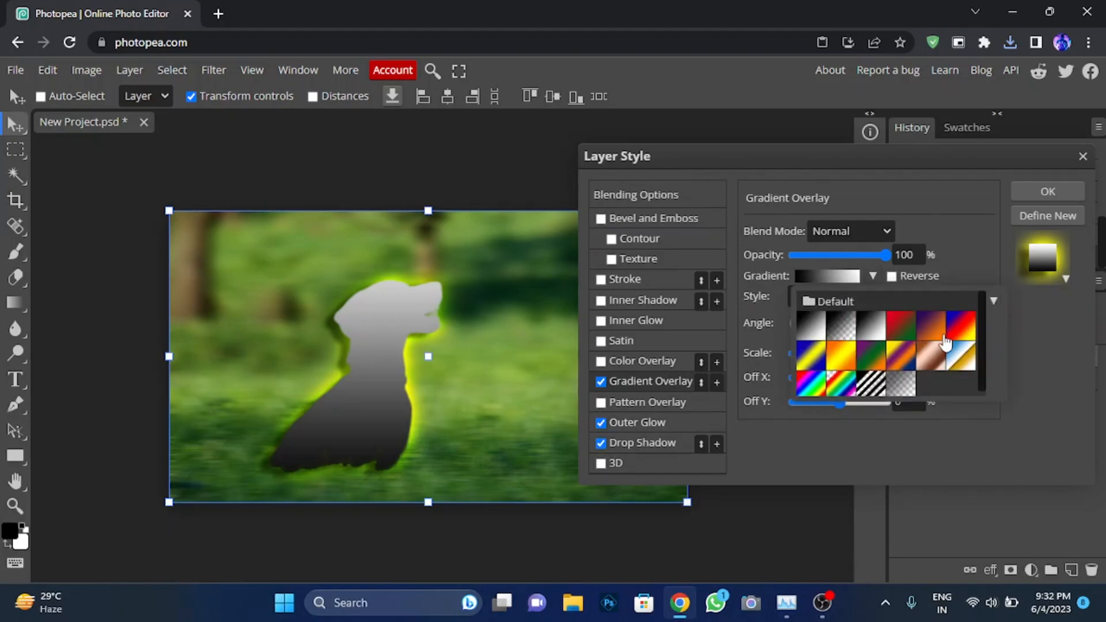
click(787, 438)
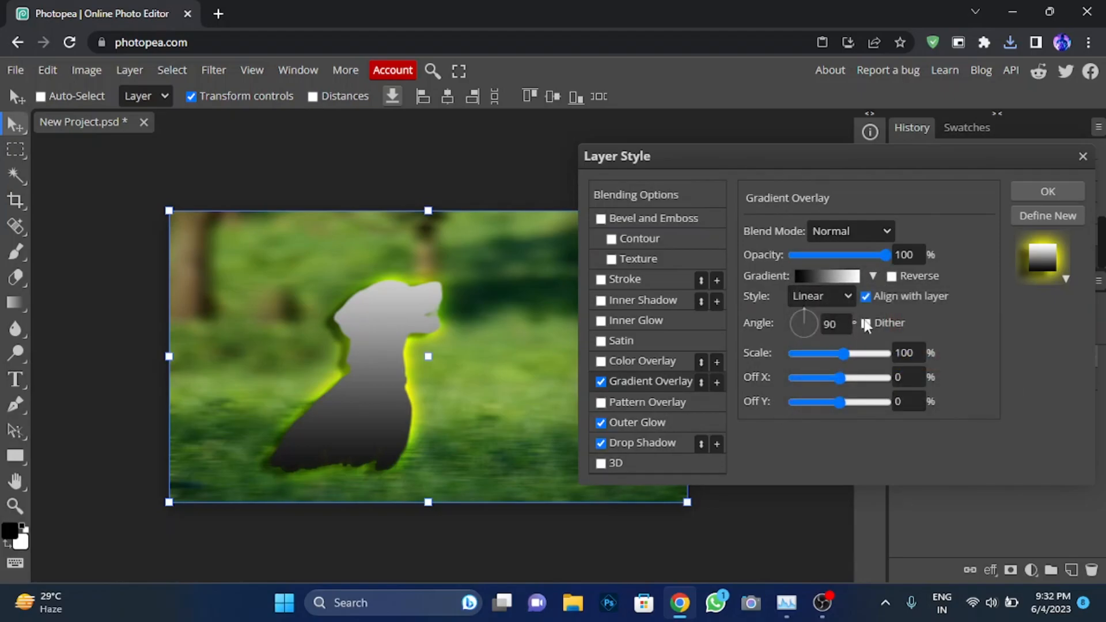
click(601, 382)
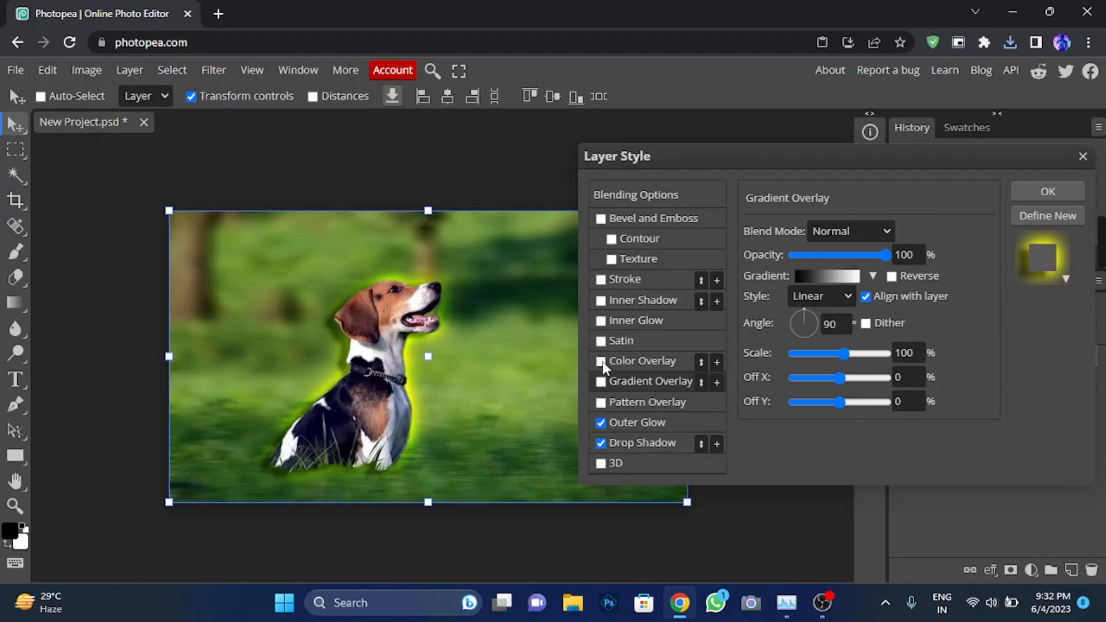
click(600, 361)
click(601, 361)
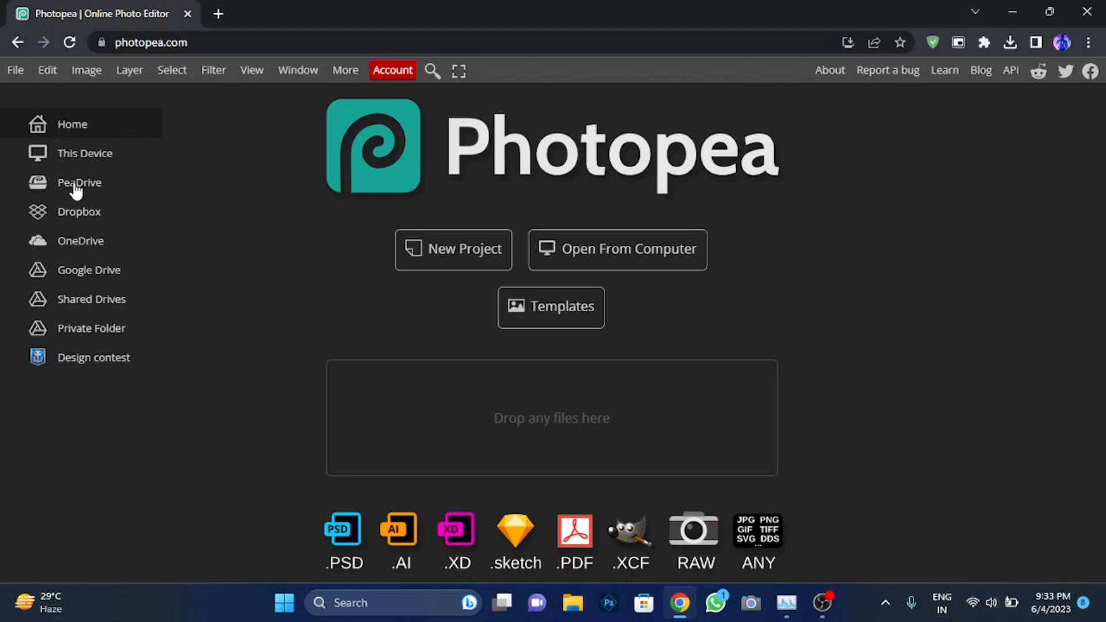
- Look at the OneDrive and Google Drive pages of the start screen and return to its home page
click(89, 241)
click(87, 271)
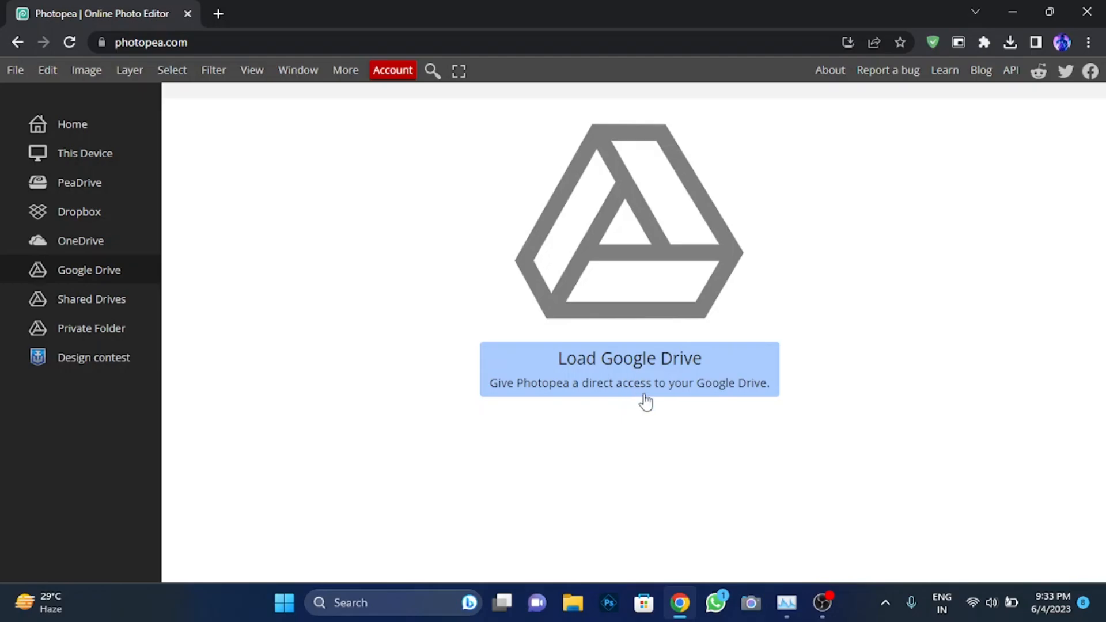
click(62, 139)
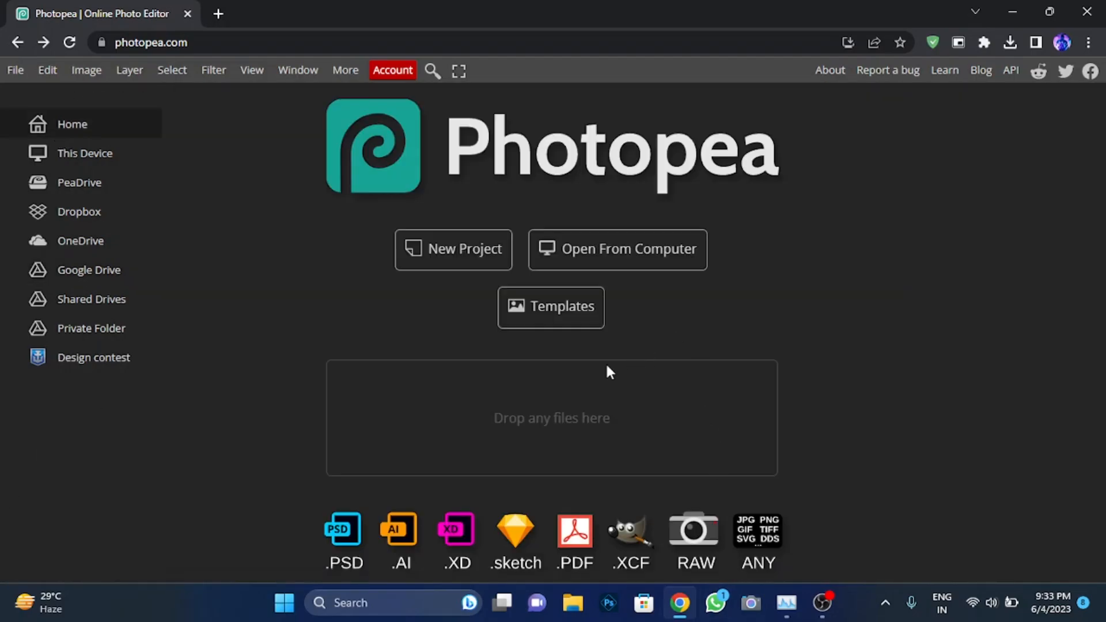
- Browse the template gallery and open the Elegant Logo Mockup template as a document
click(516, 313)
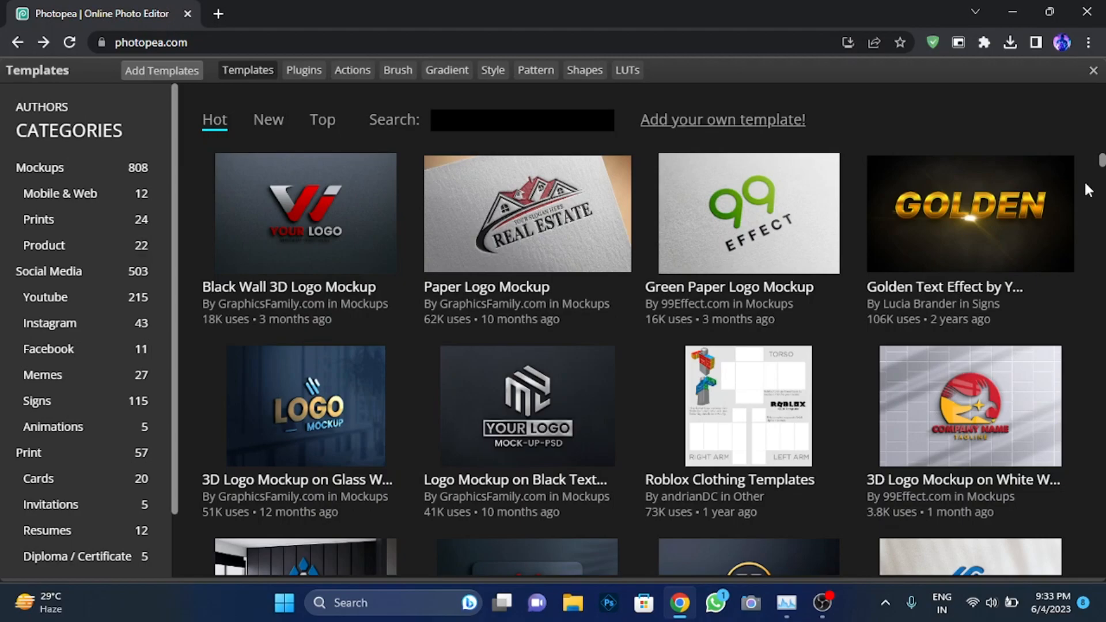
scroll(1086, 183, down, 6)
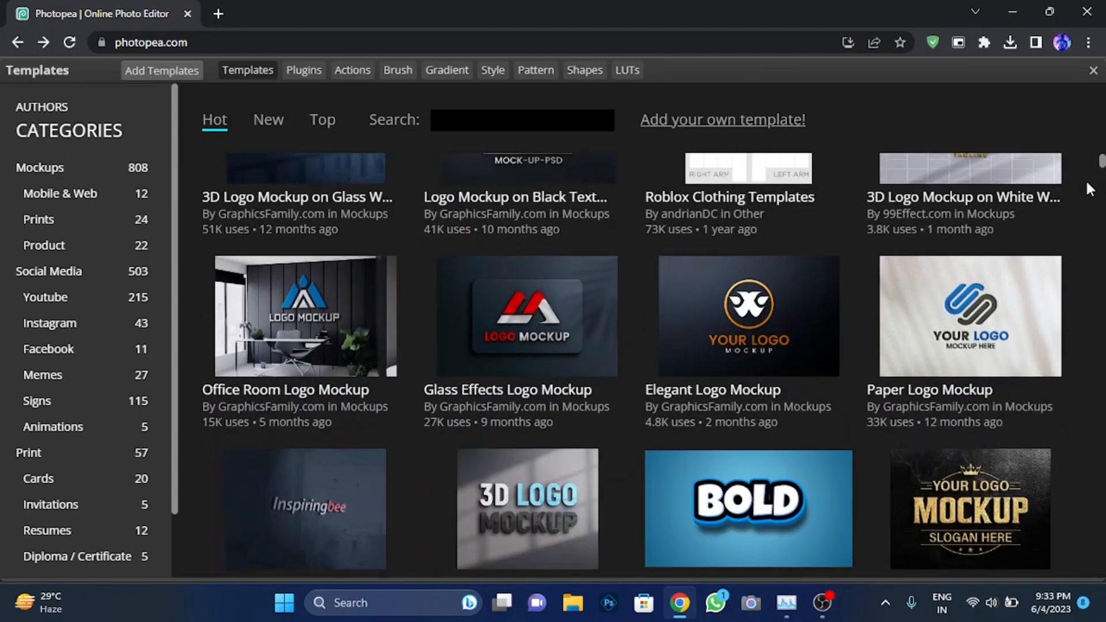
scroll(1087, 183, down, 2)
scroll(1086, 183, up, 4)
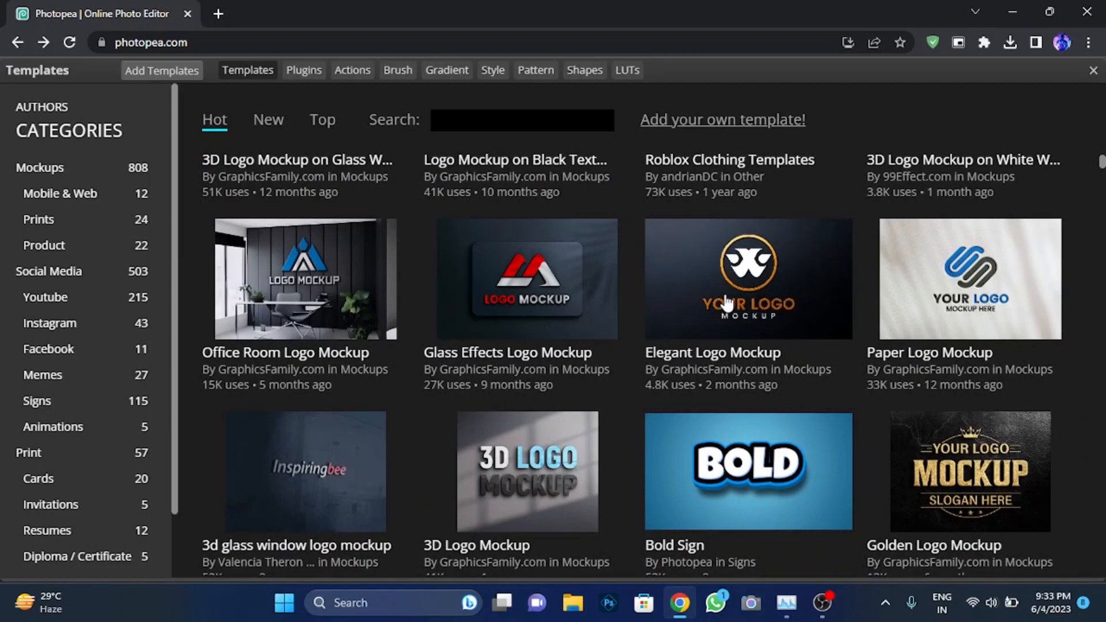
click(790, 282)
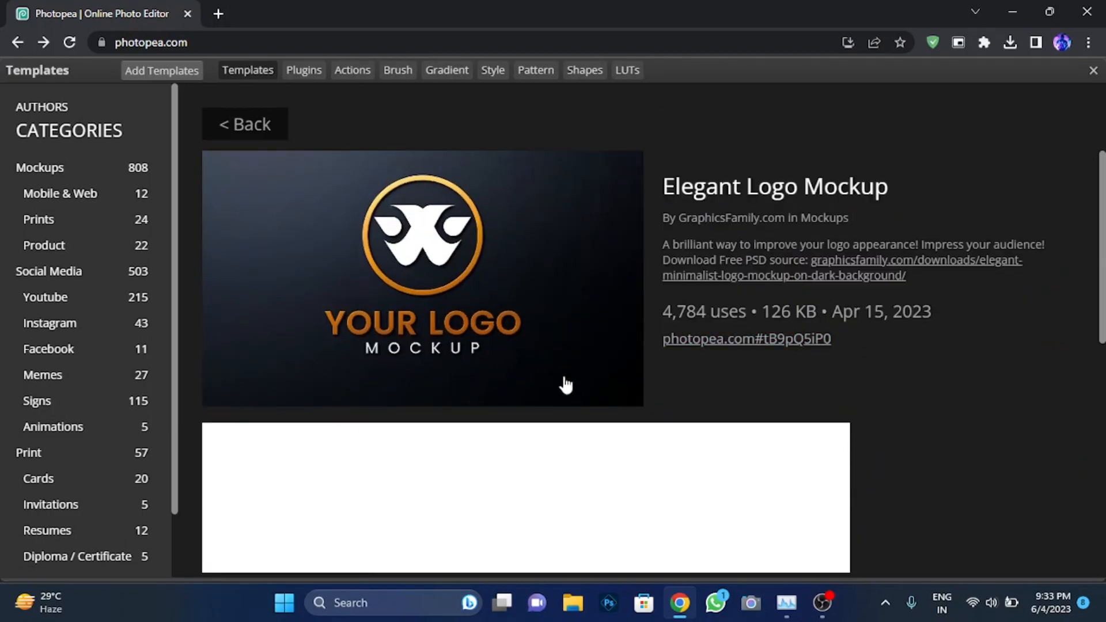
click(377, 266)
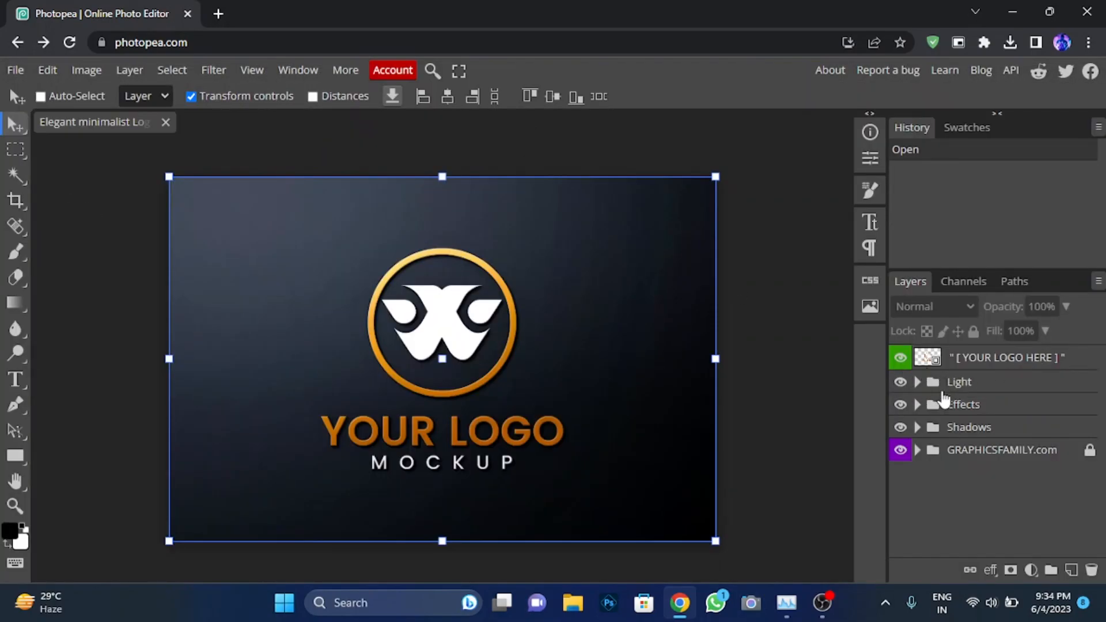
- Expand the Light and Effects layer groups and toggle the Shadows group's visibility off and on
click(917, 383)
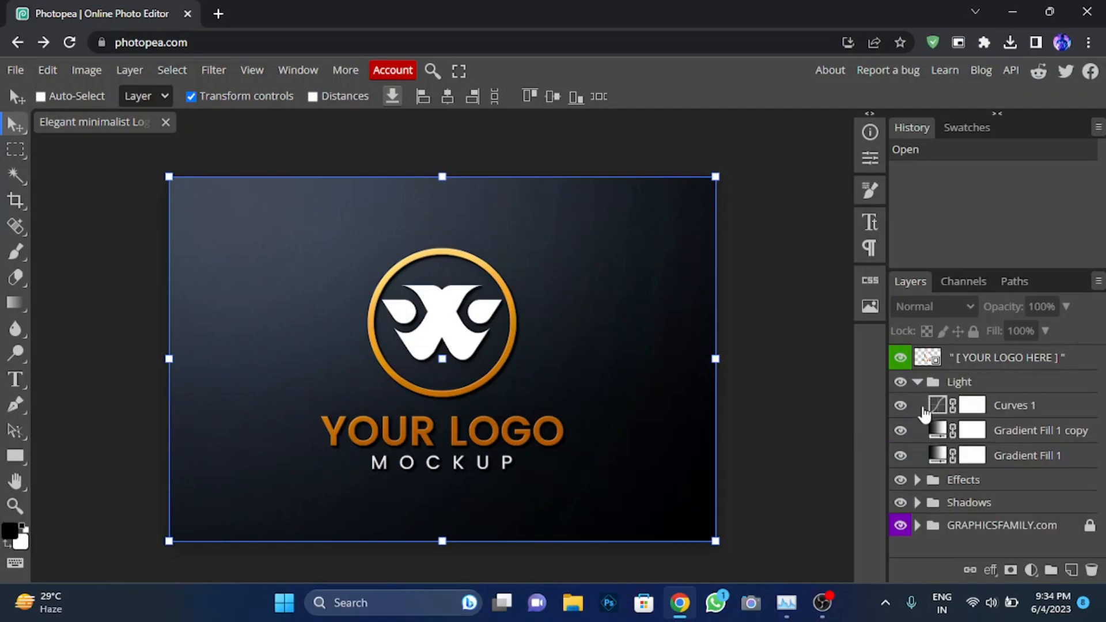
click(917, 480)
drag(1100, 448, 1104, 486)
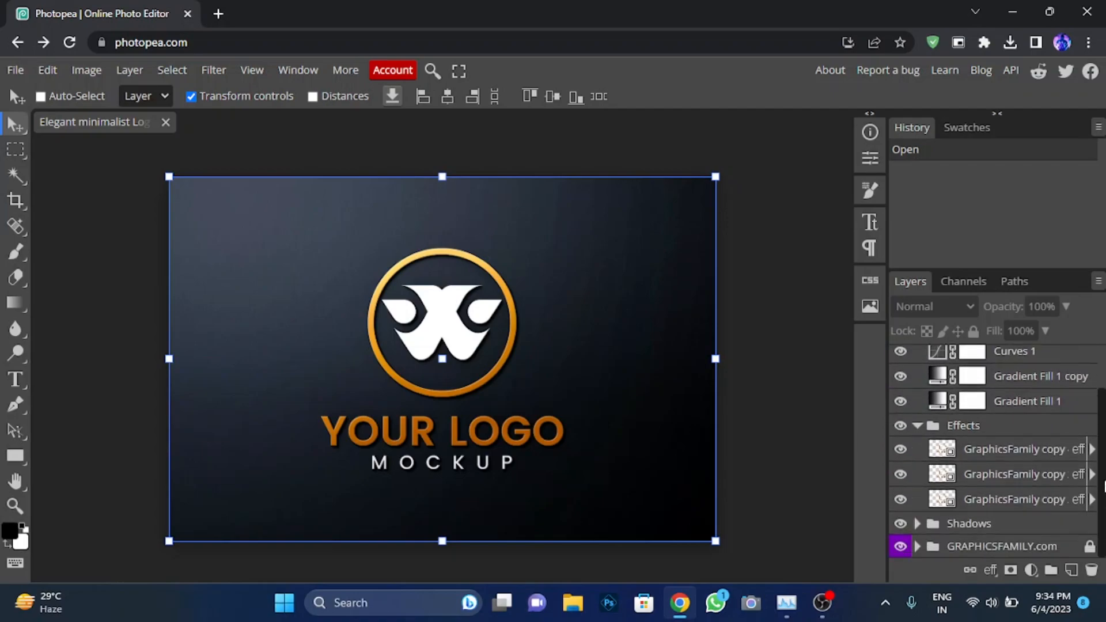
click(900, 523)
click(900, 523)
- Switch the browser to full screen and expand the Shadows group to view its layers
key(F11)
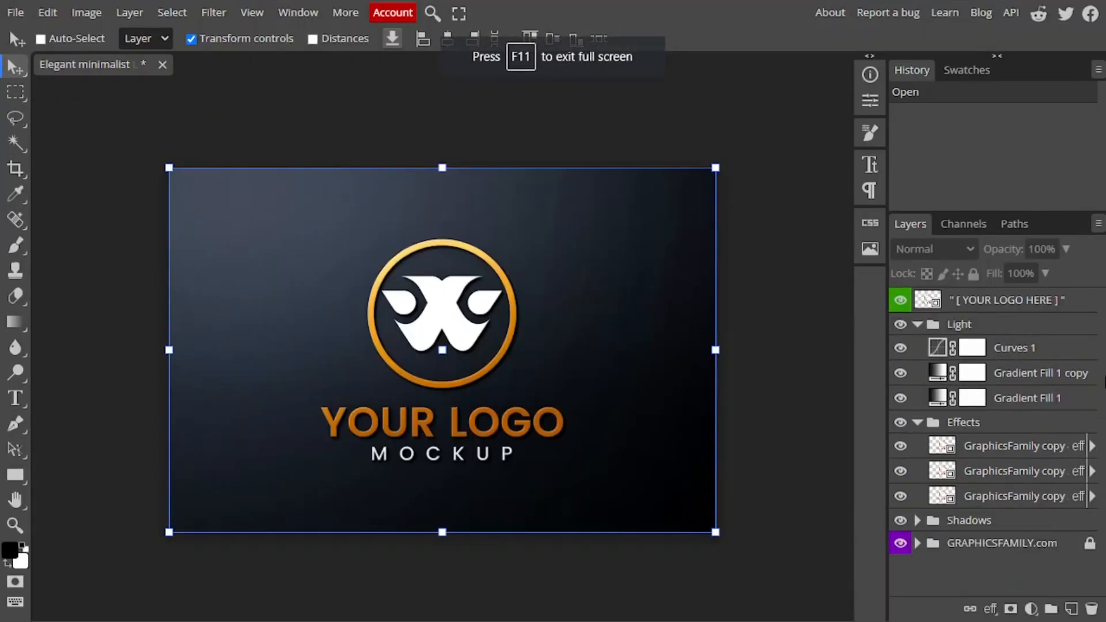
click(917, 520)
scroll(1021, 471, down, 1)
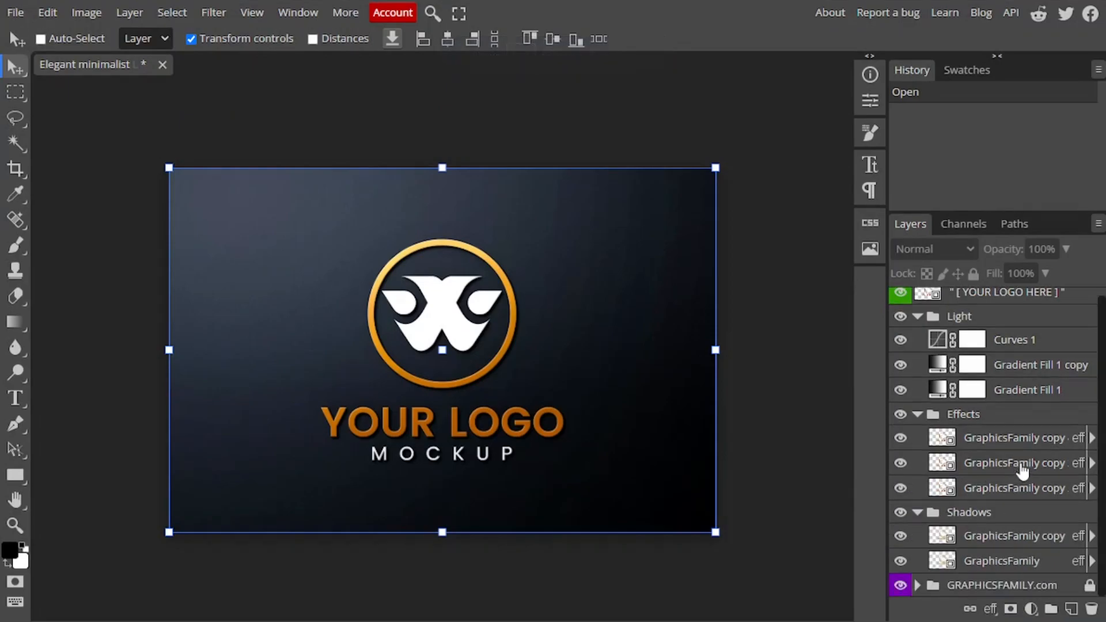
- Toggle the visibility of the GRAPHICSFAMILY.com group to compare the mockup with and without its background
click(910, 585)
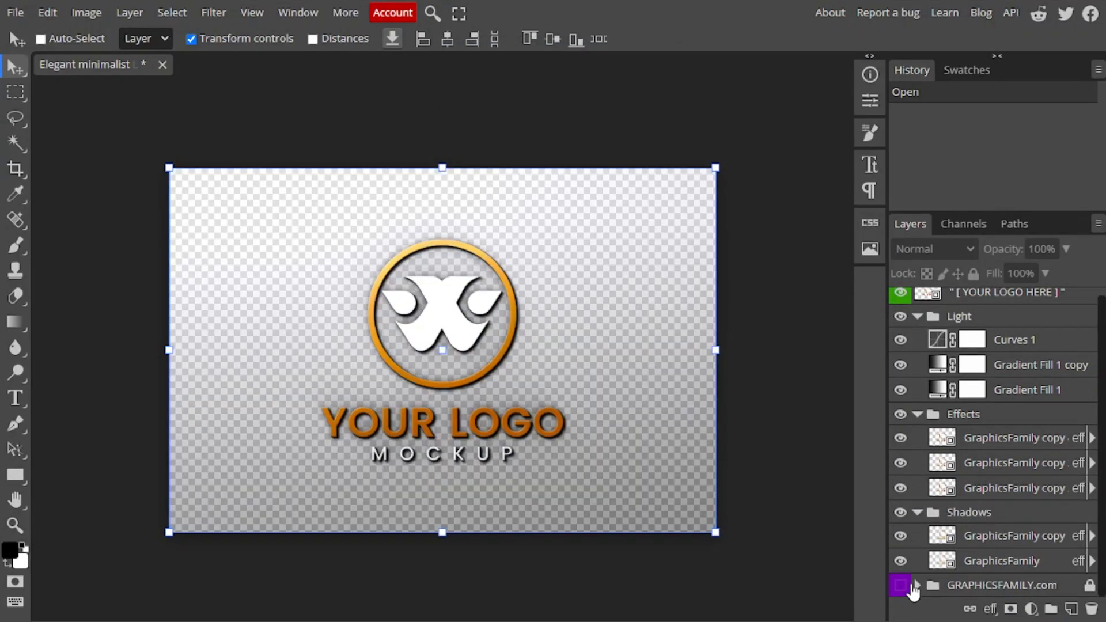
click(902, 586)
click(902, 586)
click(902, 585)
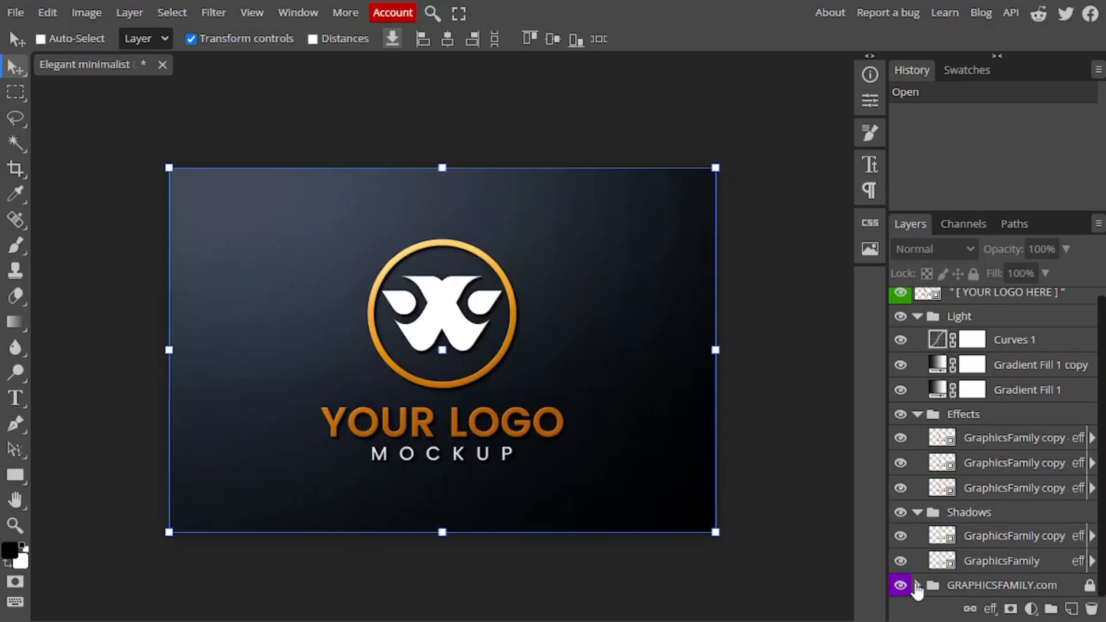
- Expand the GRAPHICSFAMILY.com group to show its Background layer, and collapse the Effects and Shadows groups
click(917, 585)
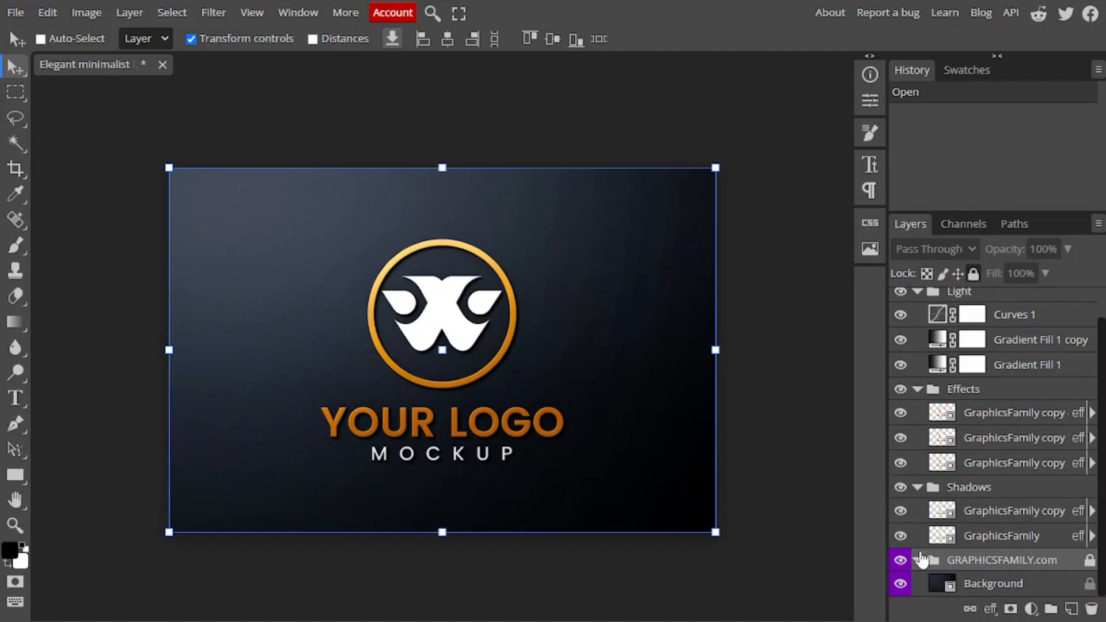
click(918, 560)
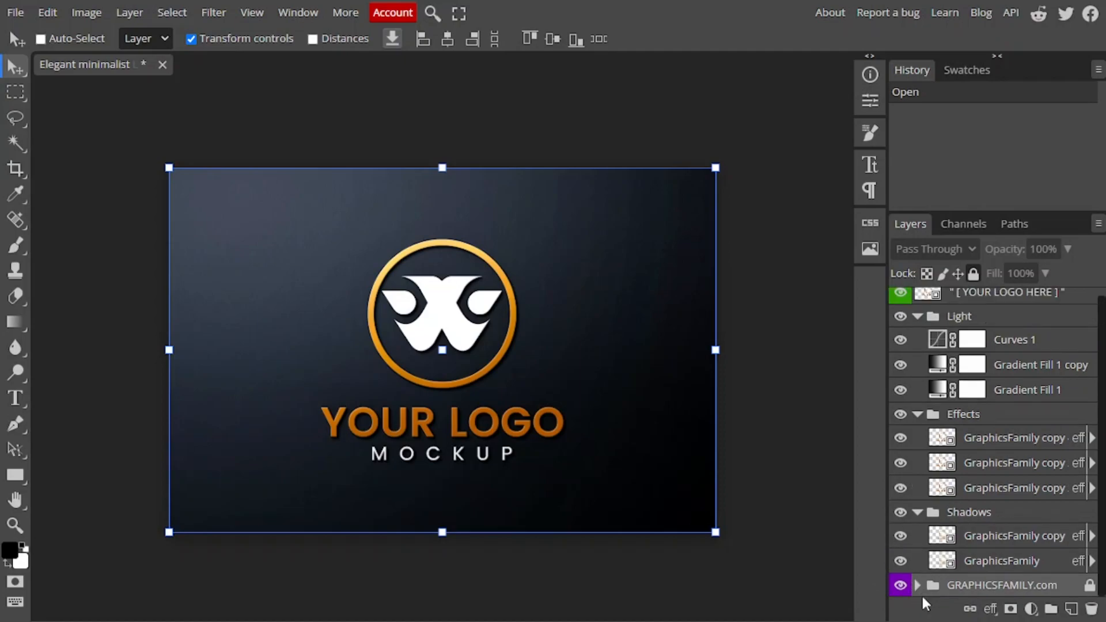
click(917, 585)
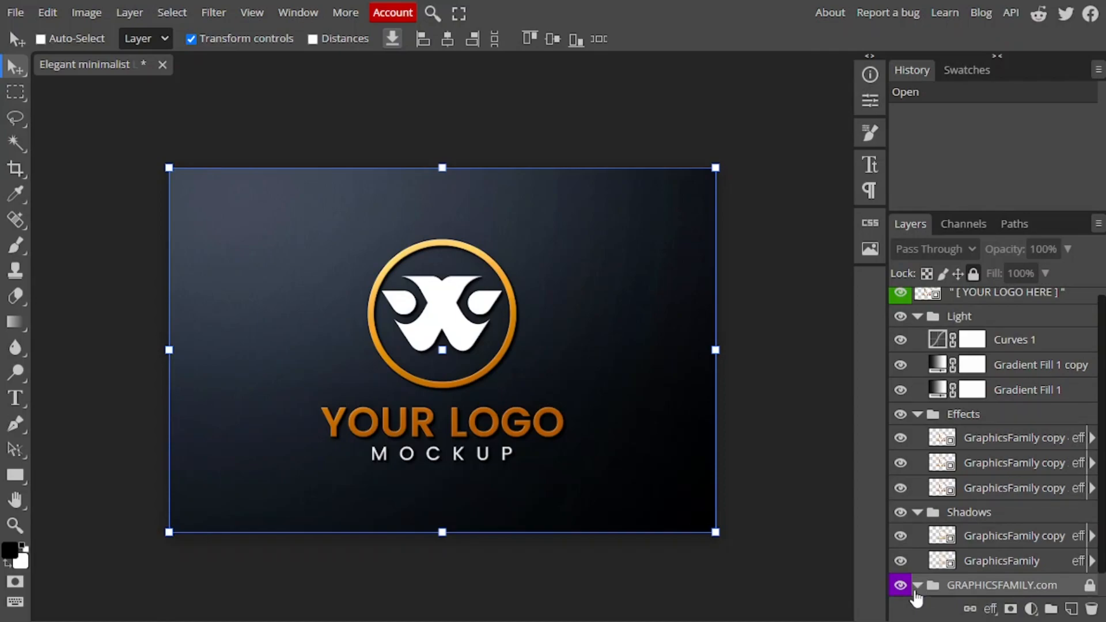
click(916, 415)
click(918, 445)
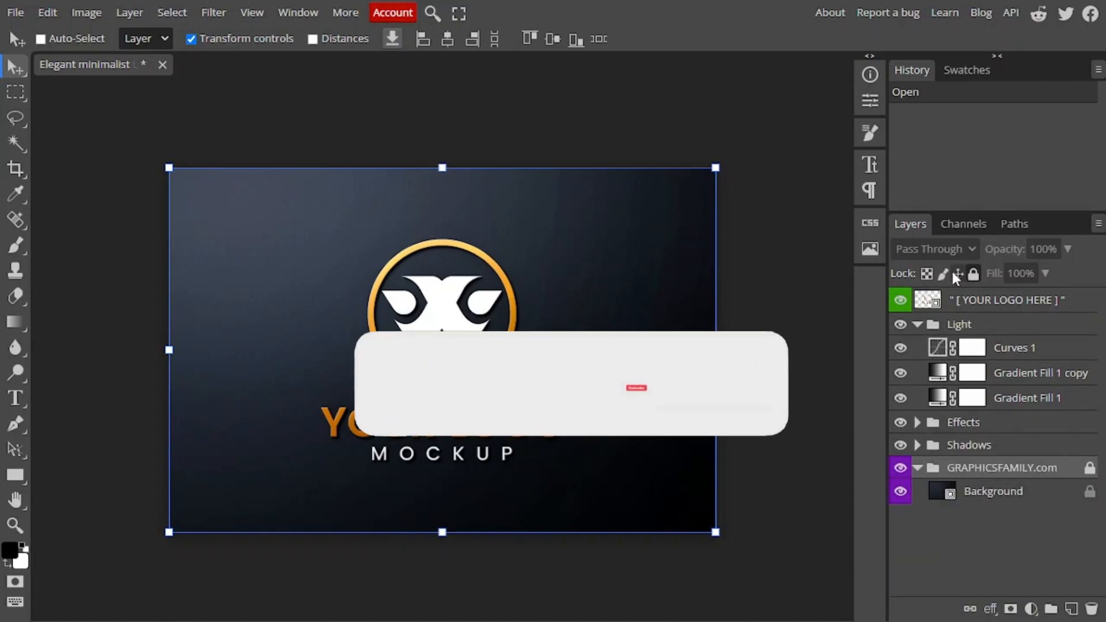